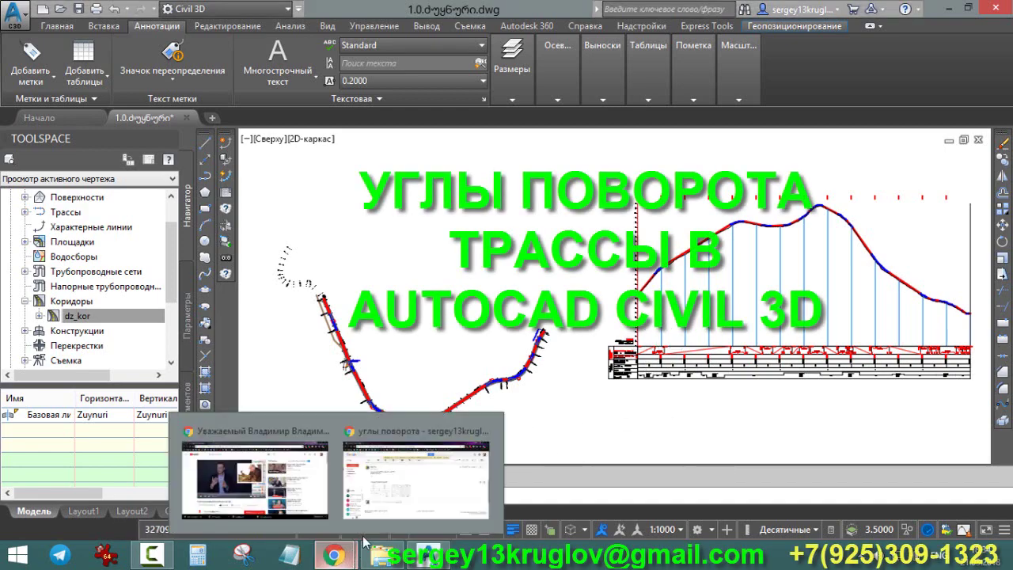
# Step: Review the reference images proddolni.JPG and vedomost.JPG attached to the email
pyautogui.click(372, 451)
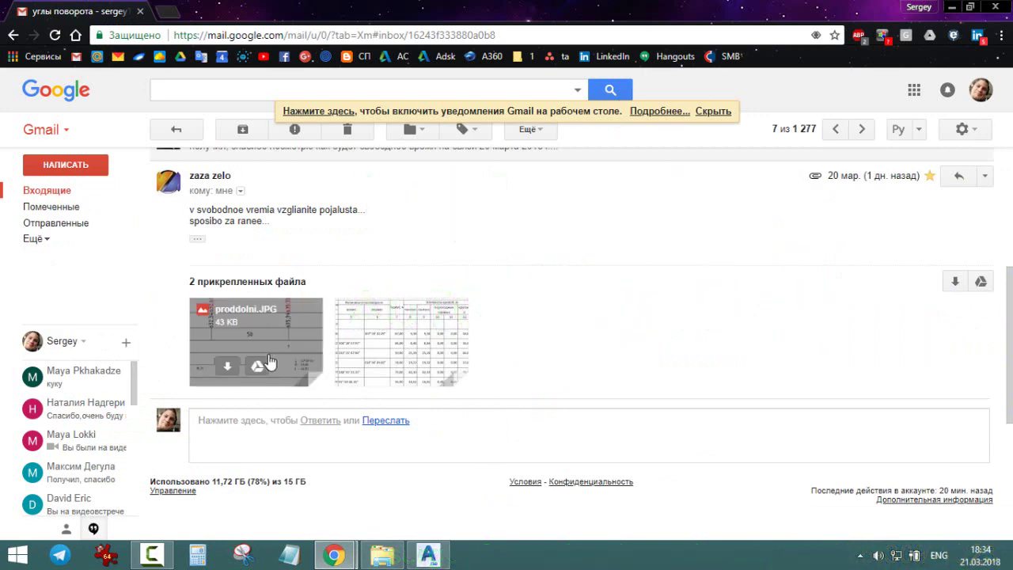
pyautogui.moveTo(256, 341)
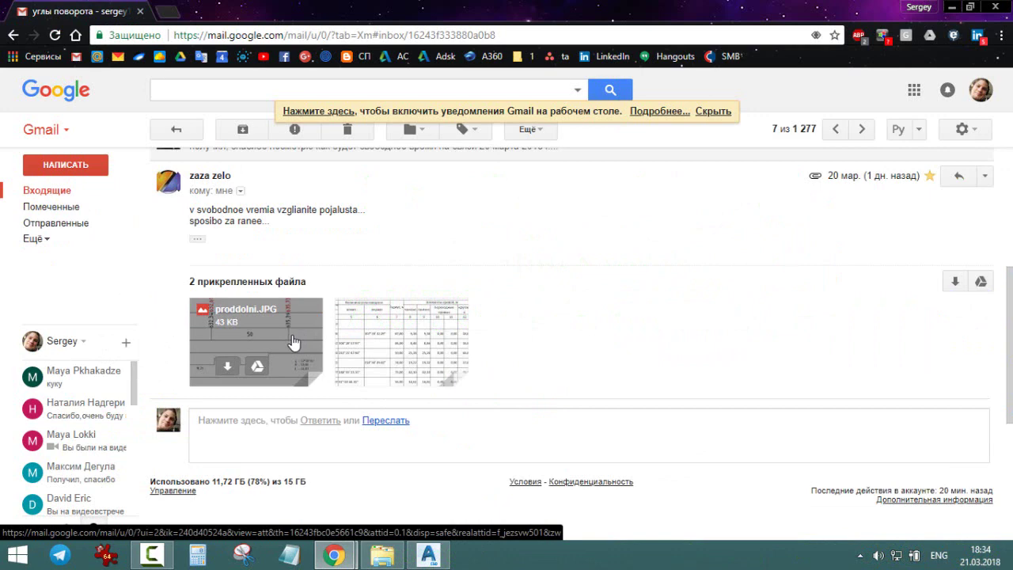
pyautogui.click(291, 343)
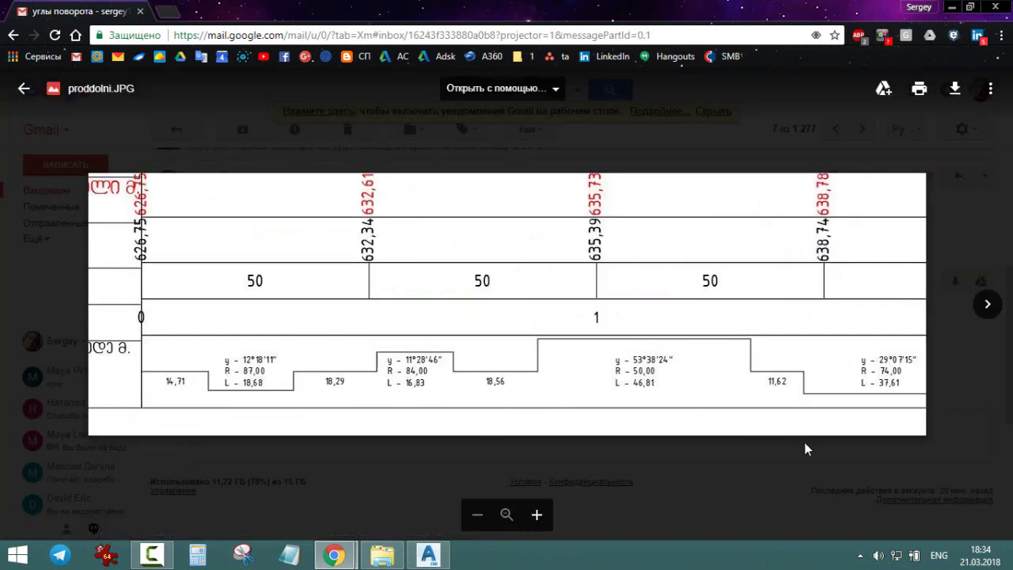
pyautogui.click(775, 472)
pyautogui.click(376, 356)
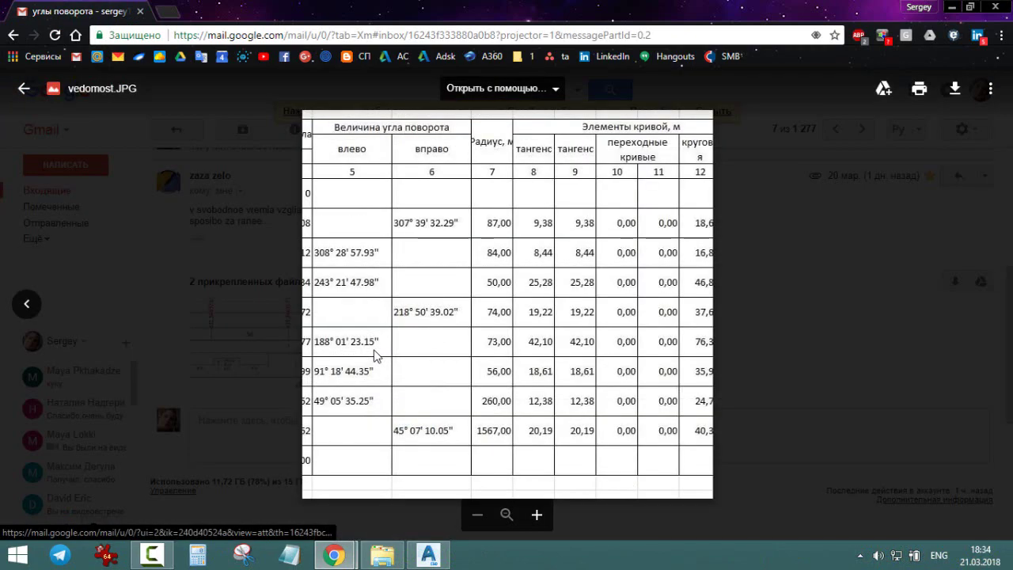
pyautogui.click(807, 378)
pyautogui.click(428, 554)
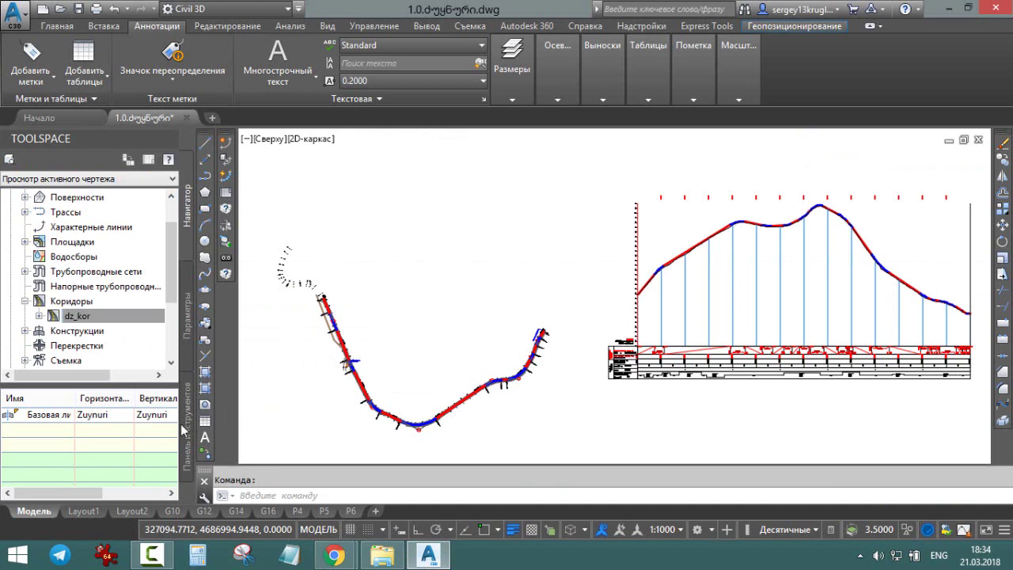
# Step: Show the Toolbox in Toolspace, zoom to the alignment start at 0+00, and begin a polyline
pyautogui.click(187, 433)
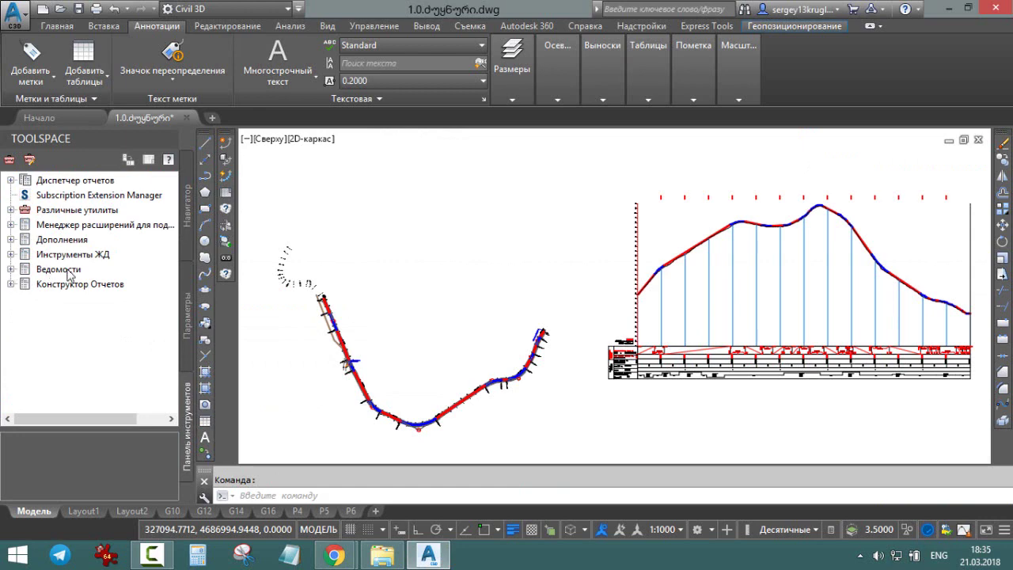
pyautogui.scroll(5, 488, 415)
pyautogui.scroll(5, 540, 343)
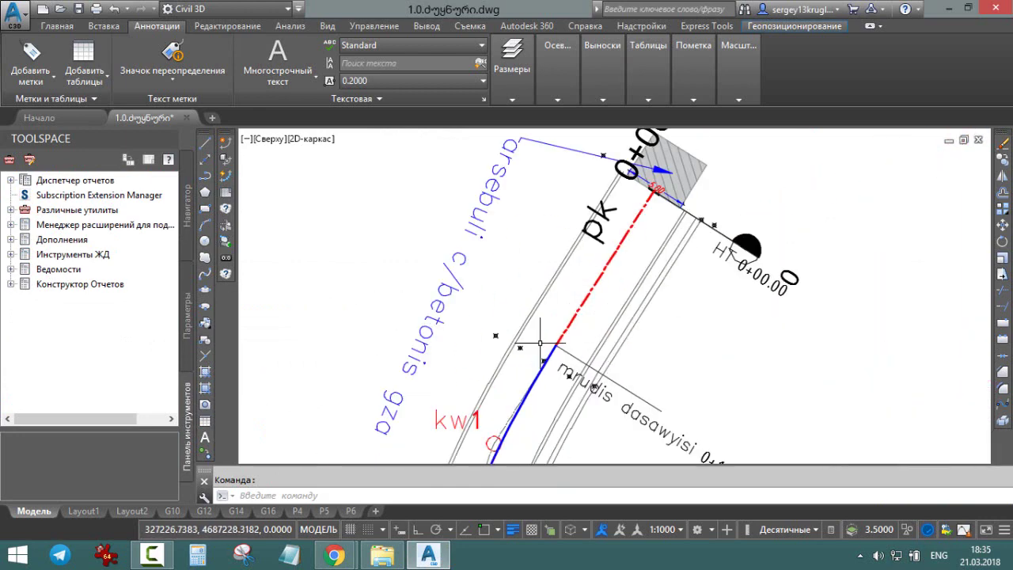
pyautogui.scroll(2, 540, 342)
pyautogui.scroll(-2, 525, 294)
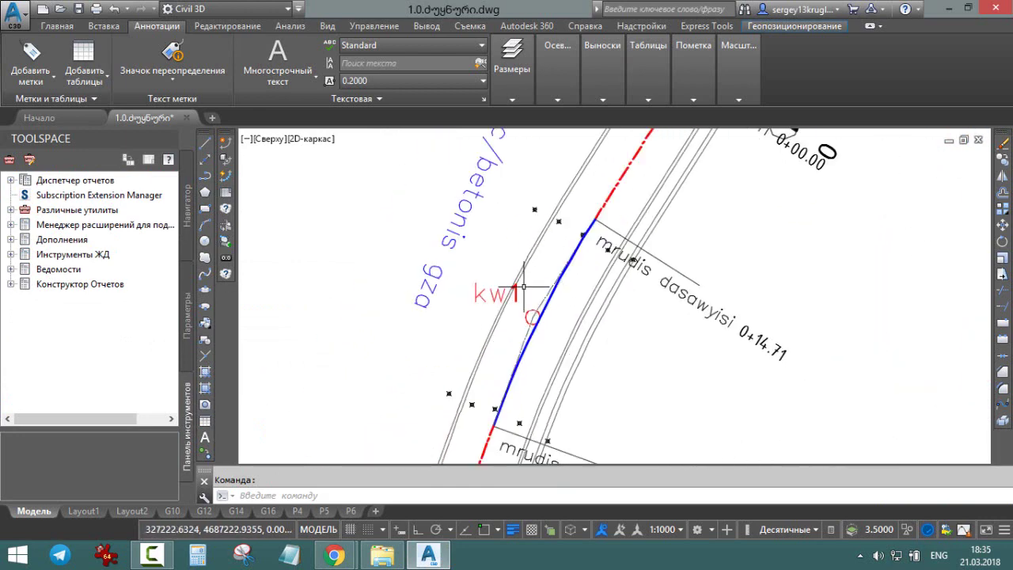
pyautogui.click(205, 177)
pyautogui.scroll(4, 543, 305)
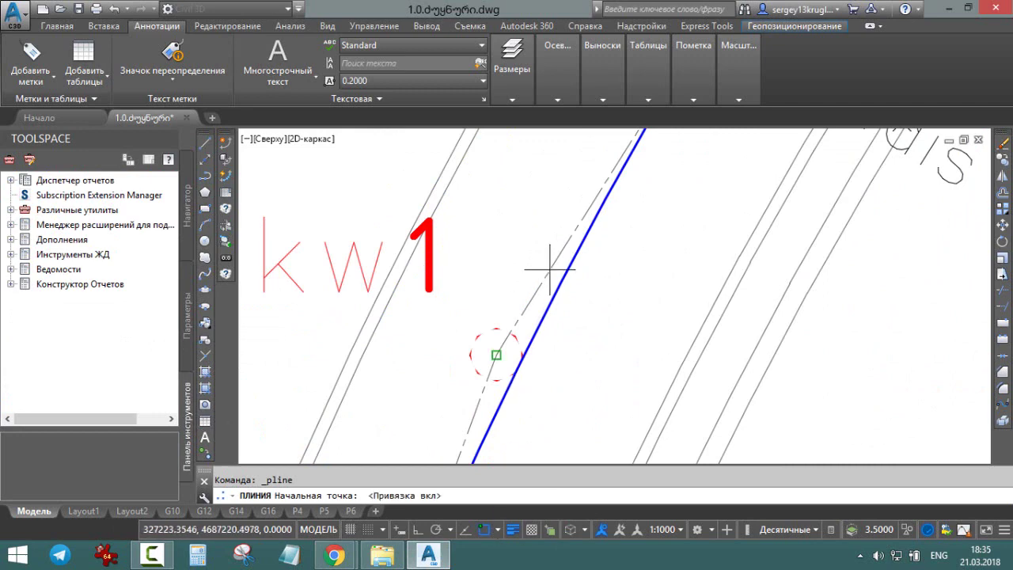
# Step: Draw a short polyline along the incoming tangent using a Nearest object snap
pyautogui.keyDown('shift'); pyautogui.rightClick(557, 255); pyautogui.keyUp('shift')
pyautogui.click(606, 486)
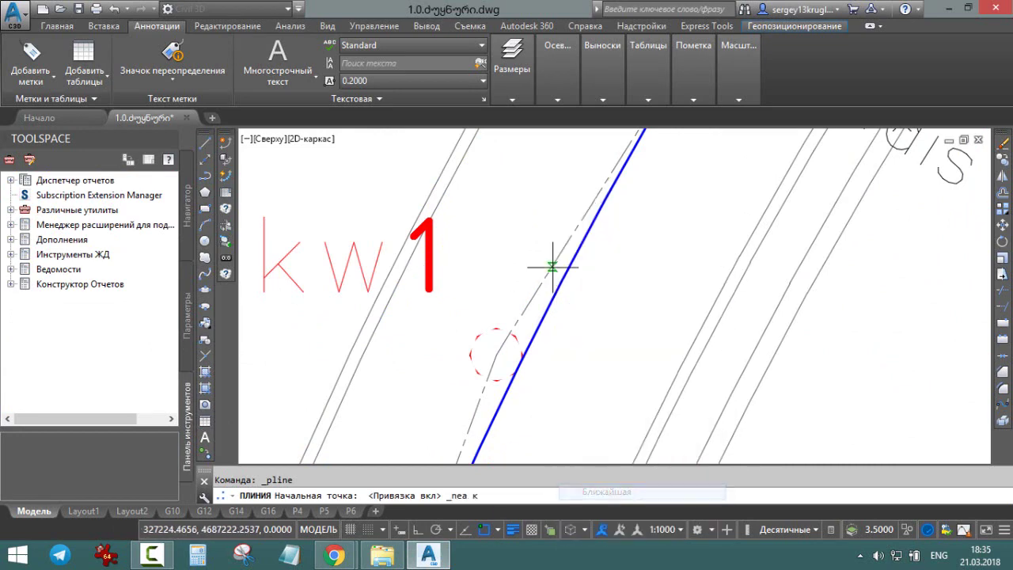
pyautogui.click(496, 355)
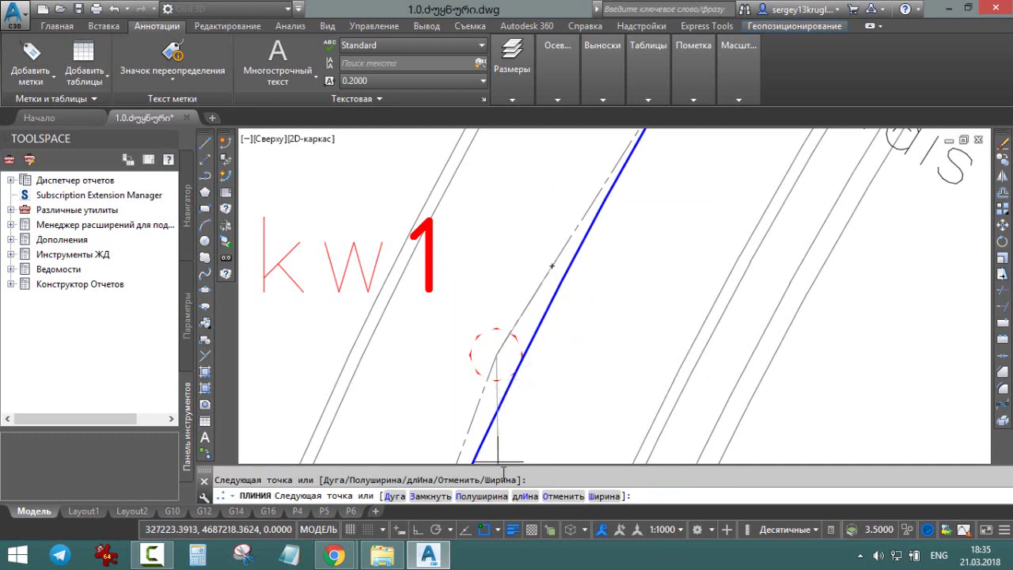
pyautogui.press('Return')
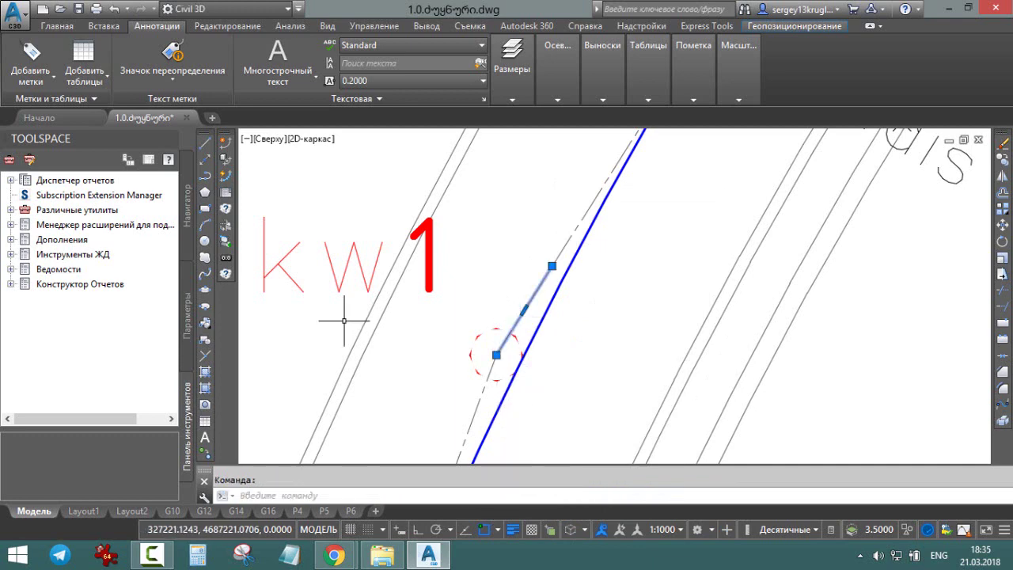
# Step: Move the short line from its top end to the turning point in the red circle
pyautogui.click(1003, 228)
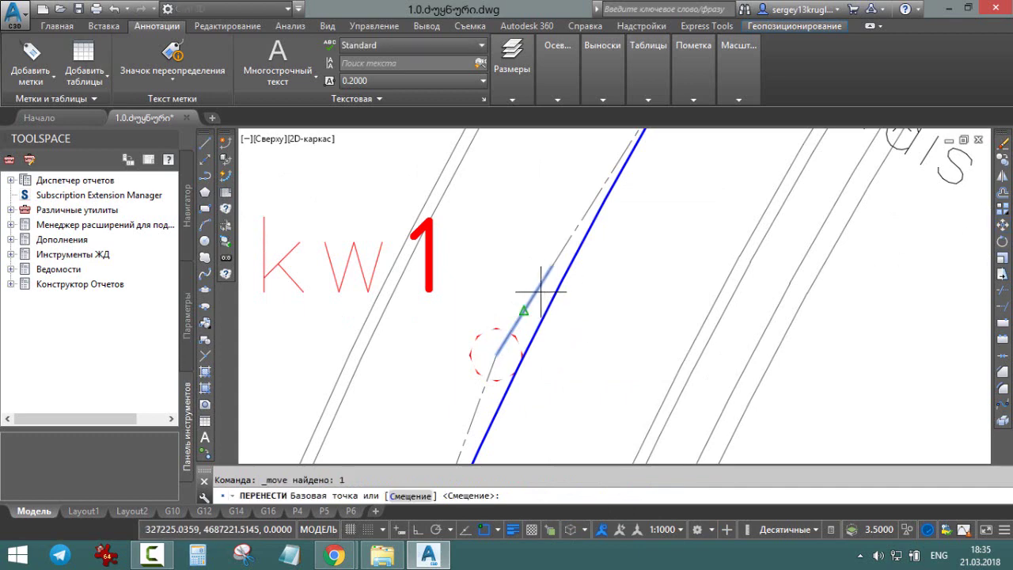
pyautogui.click(552, 266)
pyautogui.click(496, 354)
pyautogui.moveTo(513, 100)
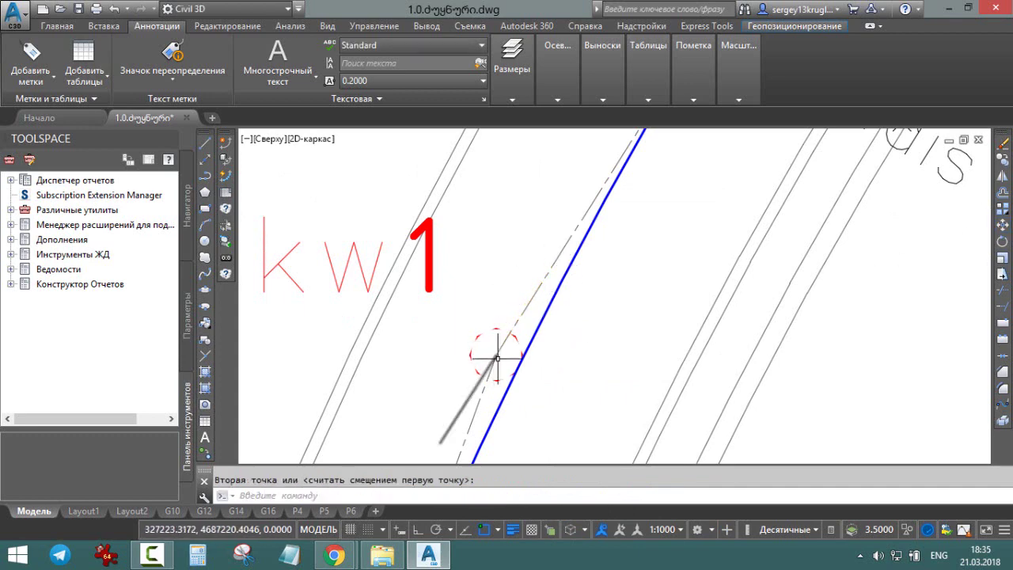
pyautogui.moveTo(494, 417); pyautogui.dragTo(520, 362, button='middle')
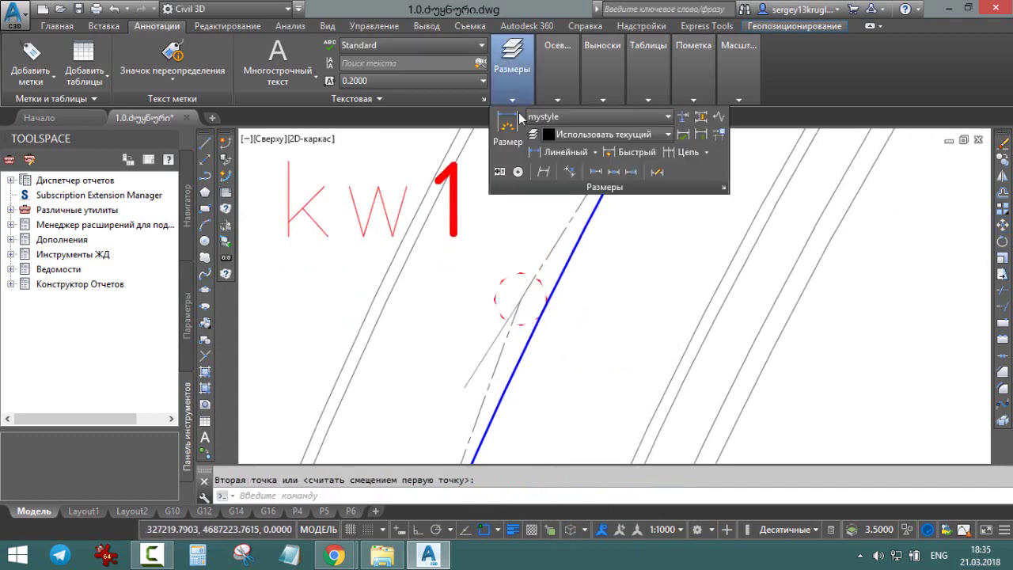
# Step: Add a 12° angular dimension between the extended tangent and the next alignment tangent at kw1
pyautogui.click(594, 152)
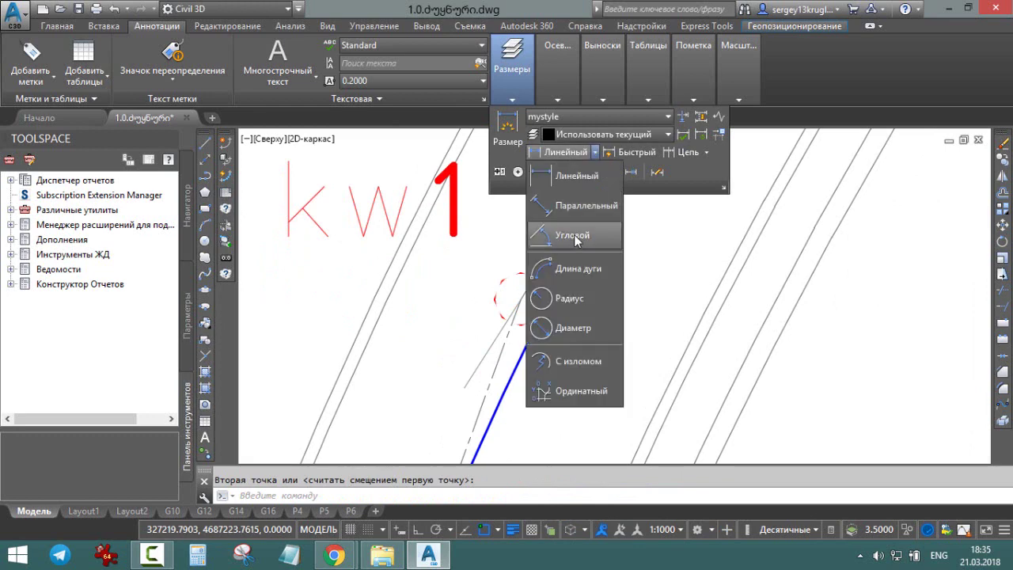
pyautogui.click(580, 298)
pyautogui.scroll(-5, 523, 301)
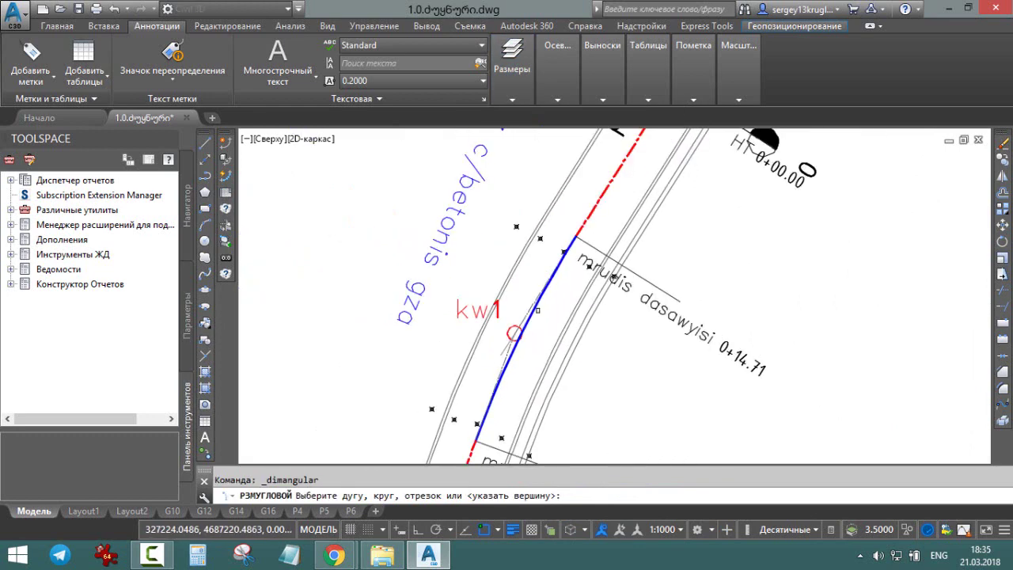
pyautogui.scroll(2, 595, 229)
pyautogui.scroll(2, 539, 217)
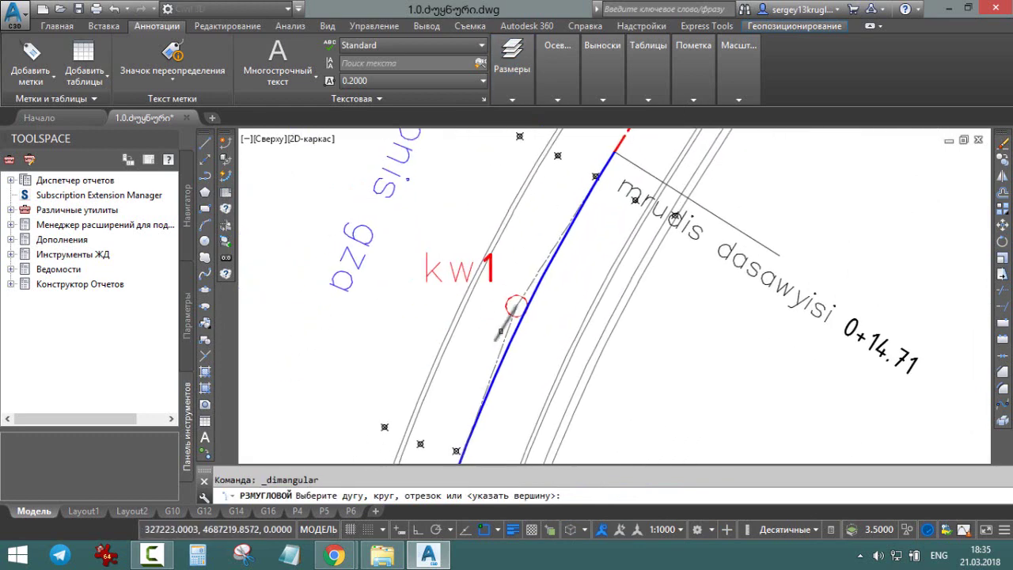
pyautogui.scroll(4, 501, 331)
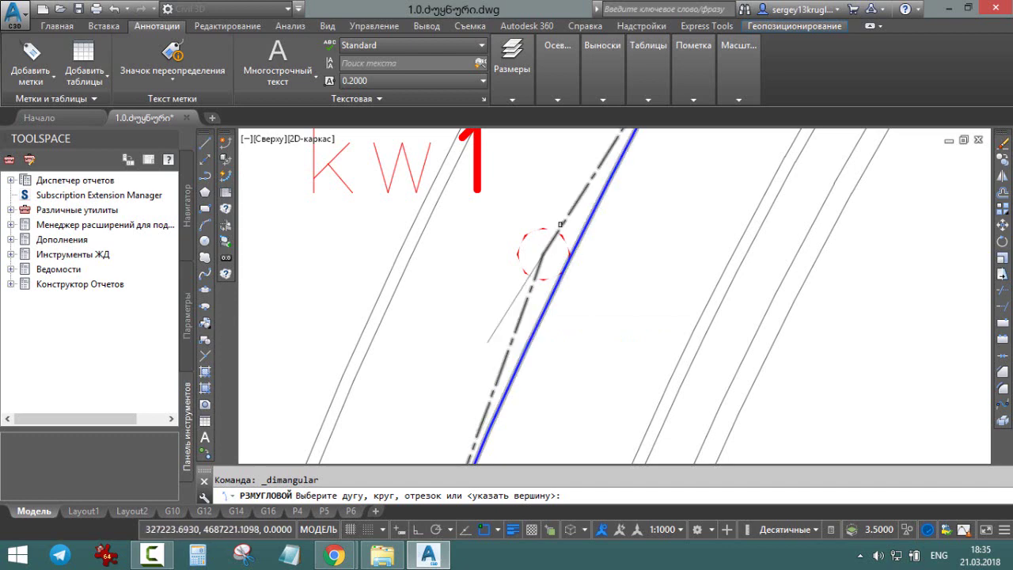
pyautogui.scroll(-3, 492, 324)
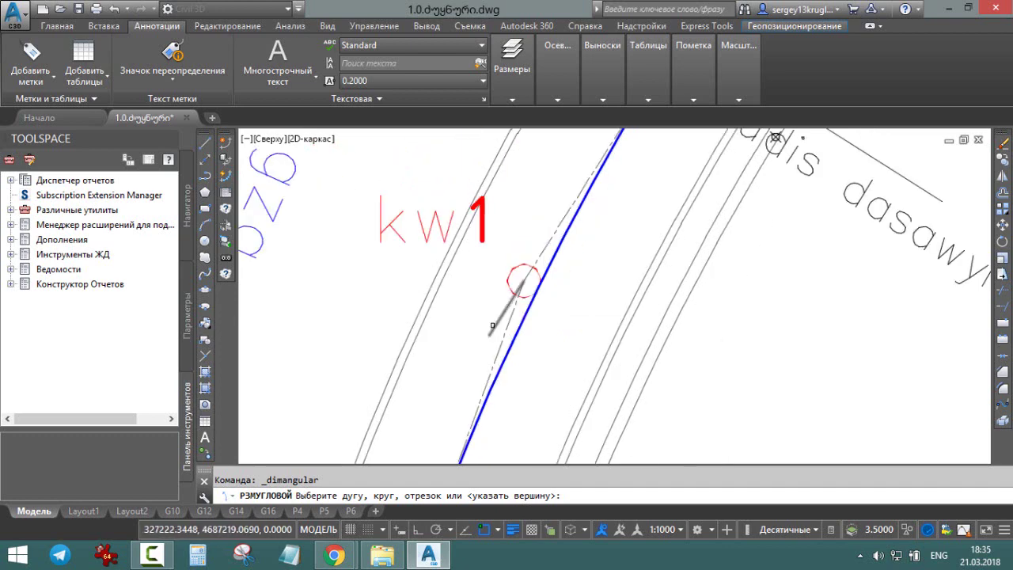
pyautogui.scroll(3, 494, 325)
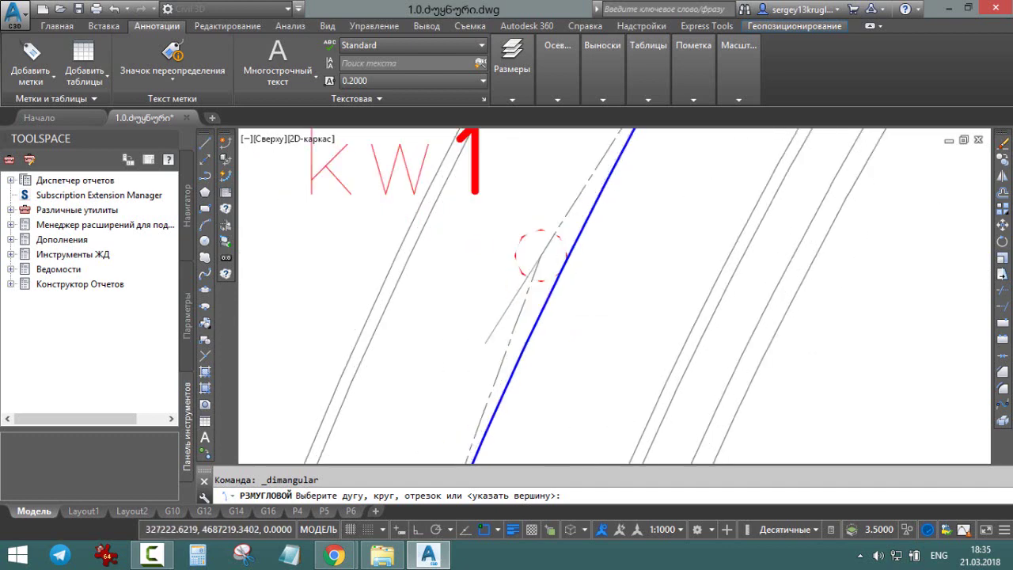
pyautogui.click(506, 321)
pyautogui.click(511, 324)
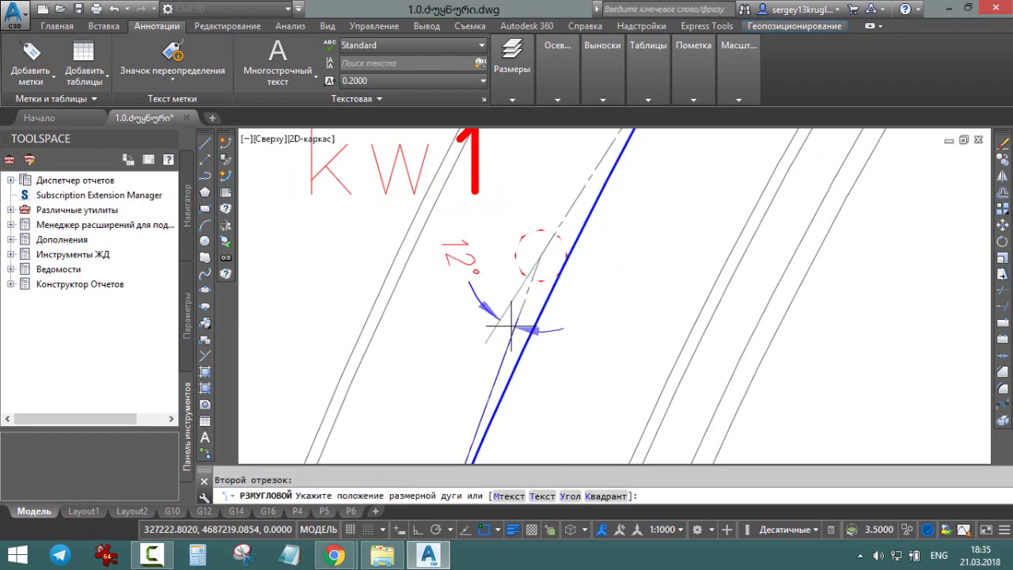
pyautogui.click(467, 342)
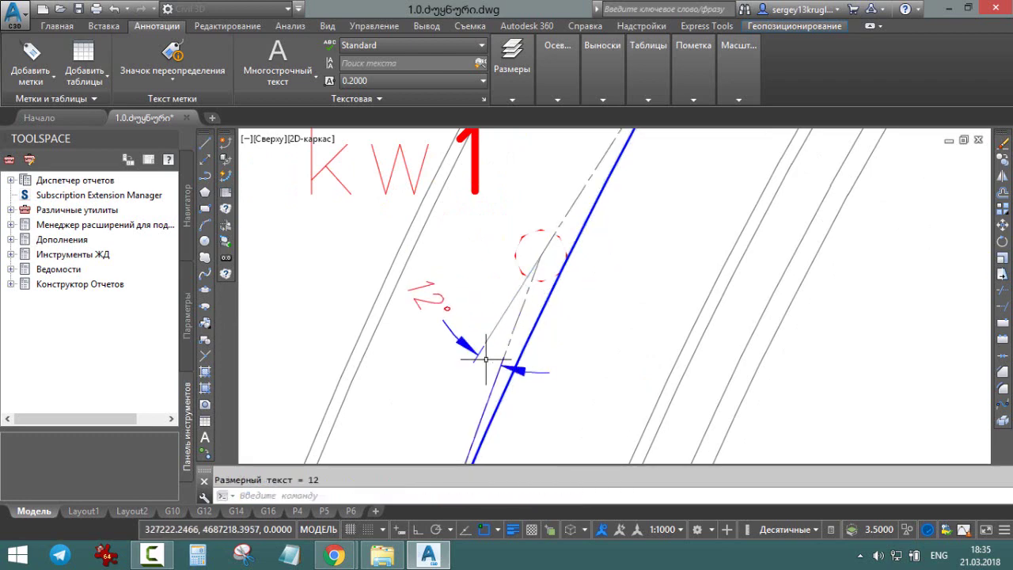
pyautogui.click(448, 327)
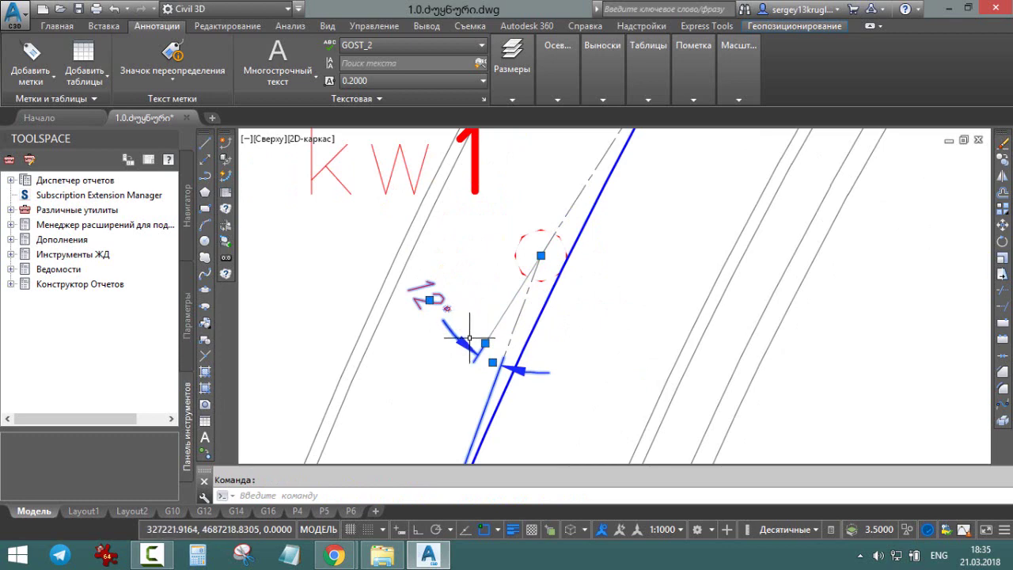
# Step: Set the 12° dimension to Град/Мин/Сек format with 0d00'00" precision so it reads 12°18'11"
pyautogui.doubleClick(469, 340)
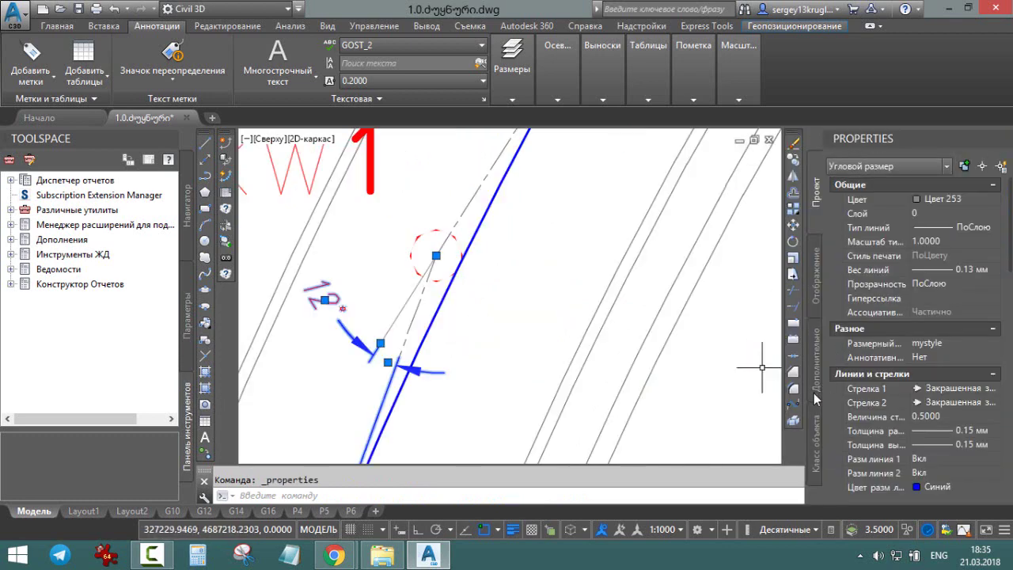
pyautogui.scroll(-3, 1006, 300)
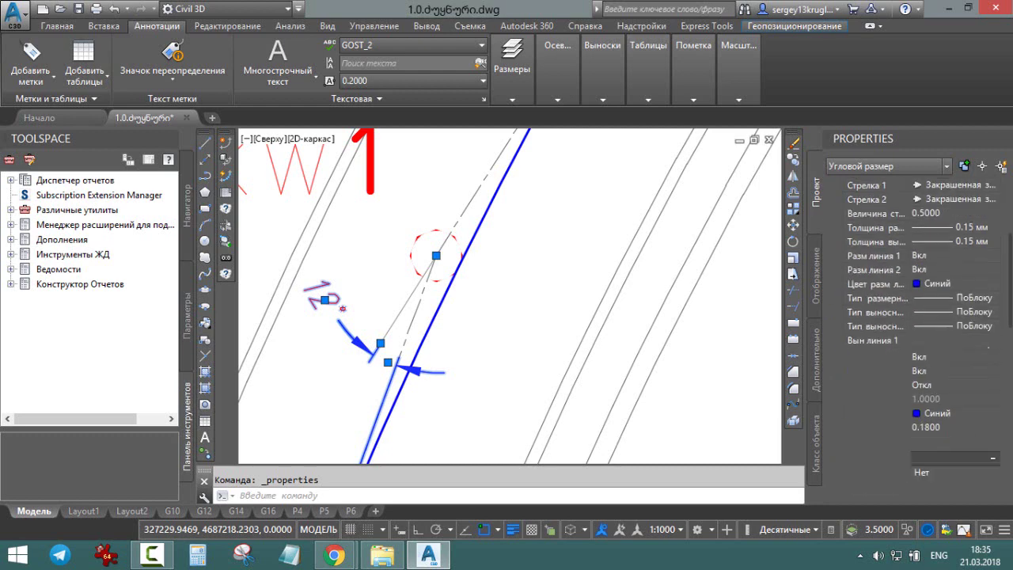
pyautogui.scroll(-3, 999, 348)
pyautogui.scroll(-3, 993, 396)
pyautogui.scroll(-3, 985, 442)
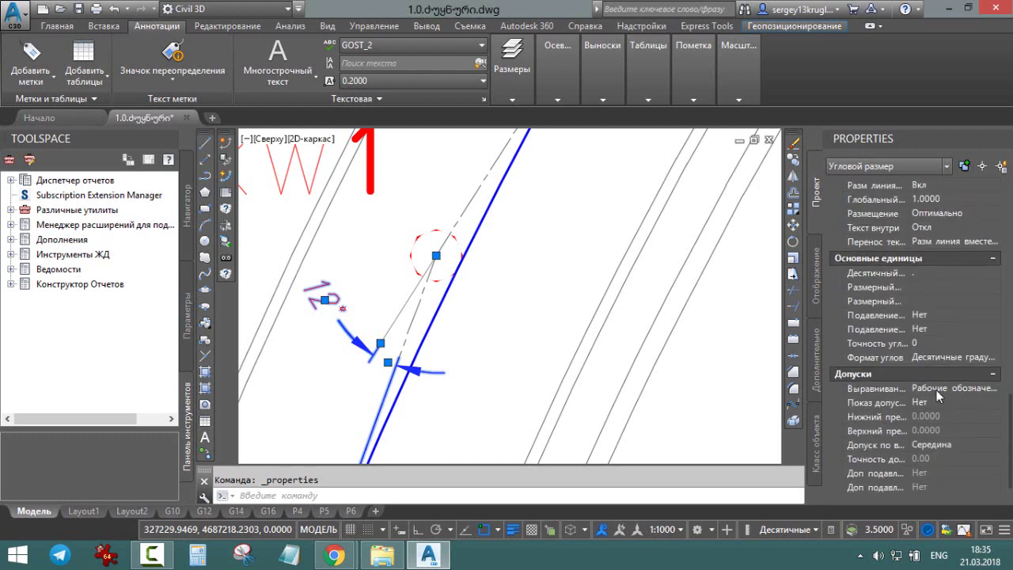
pyautogui.click(950, 359)
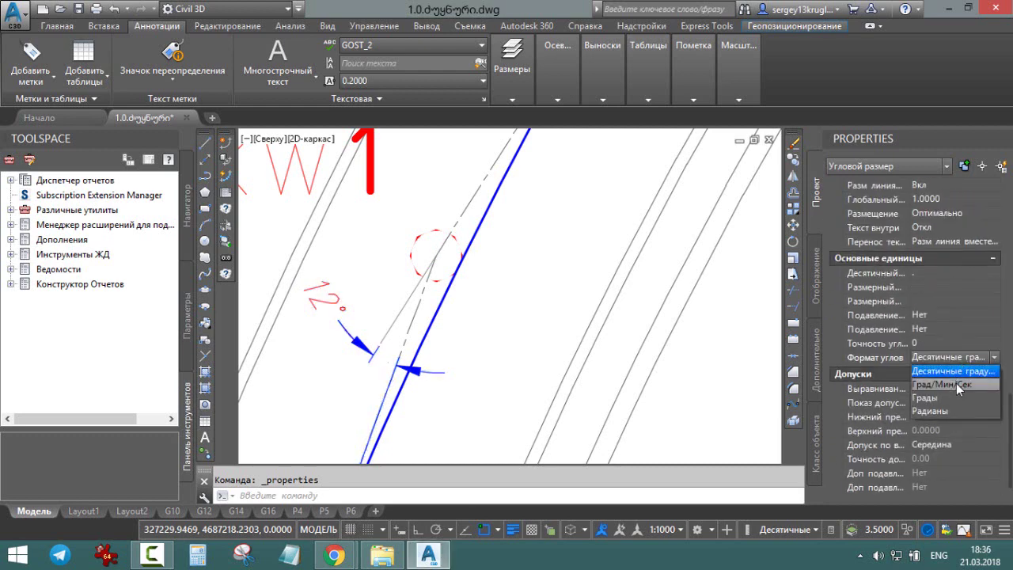
pyautogui.click(956, 383)
pyautogui.click(956, 342)
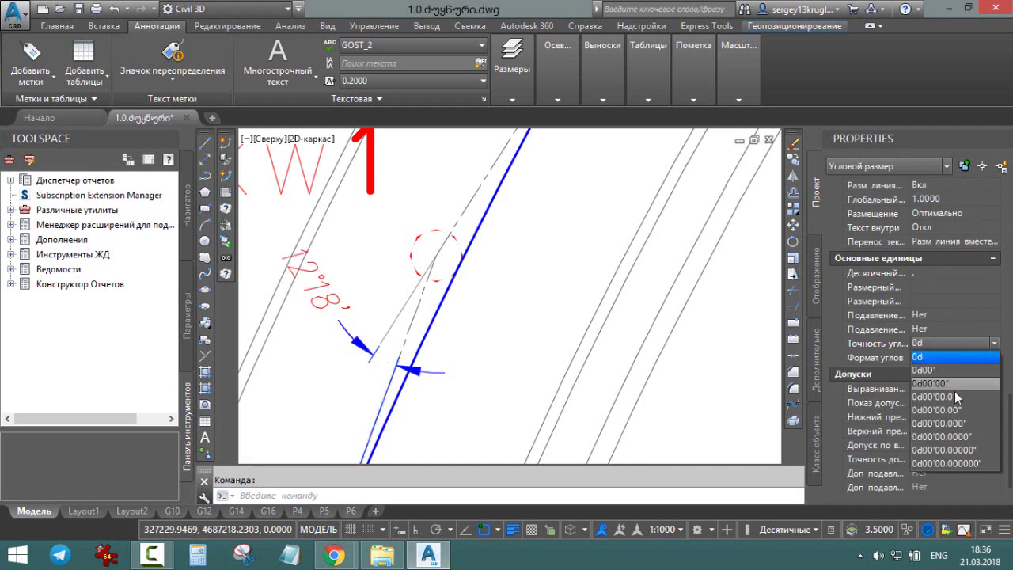
pyautogui.click(963, 384)
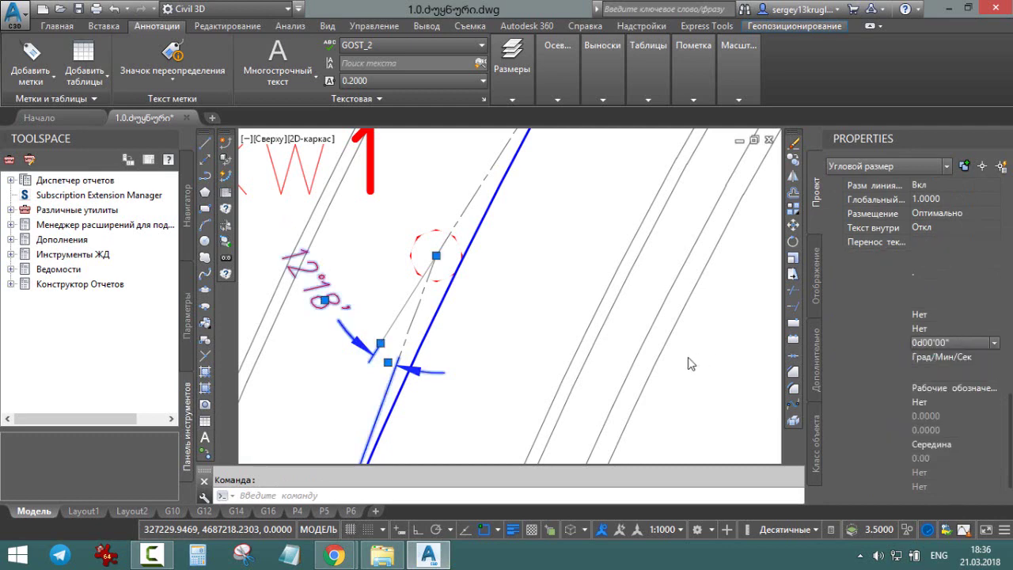
pyautogui.scroll(-2, 970, 350)
pyautogui.scroll(-2, 421, 317)
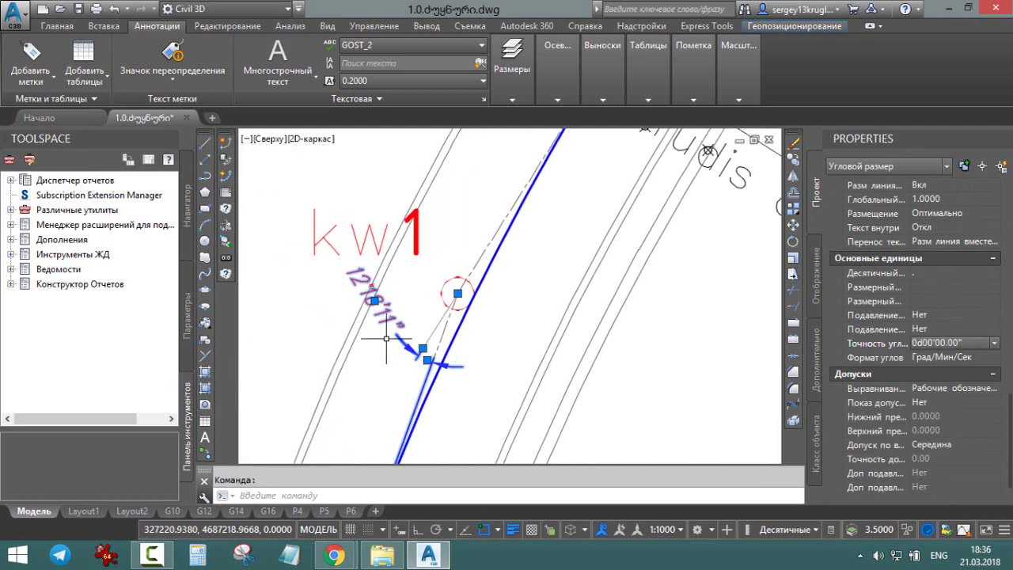
pyautogui.scroll(2, 388, 315)
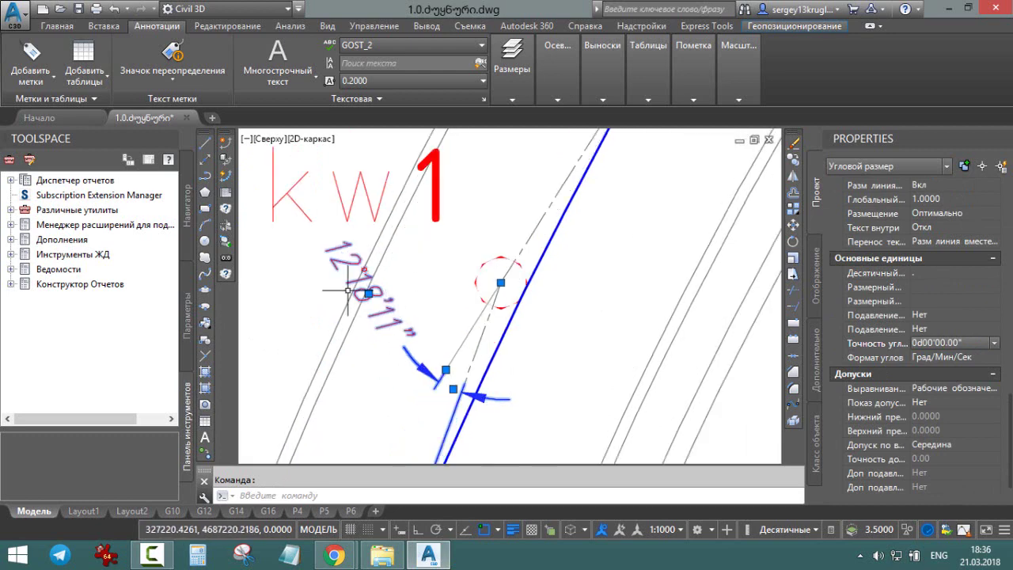
pyautogui.press('Escape')
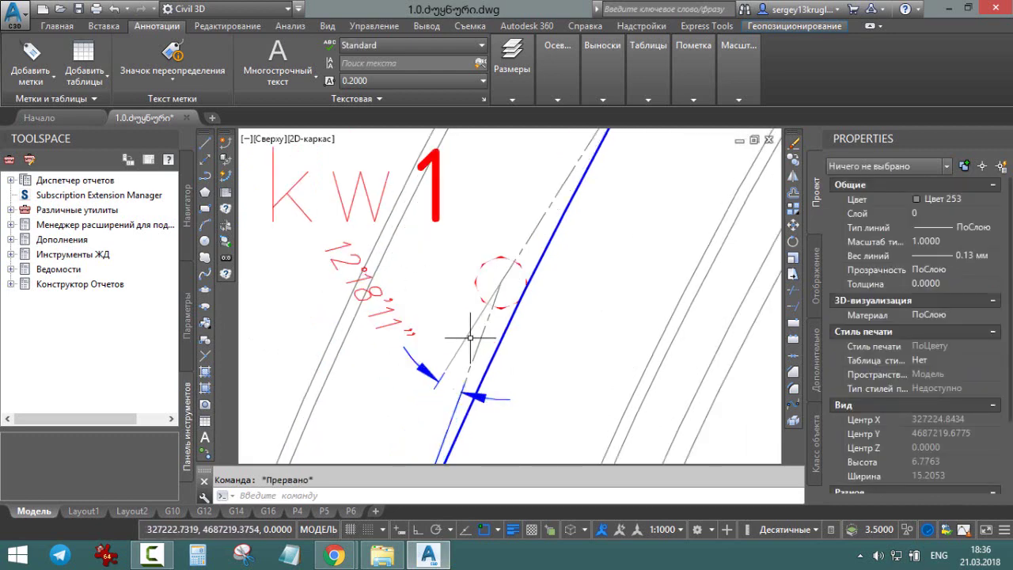
# Step: Add a 168° angular dimension between the two alignment tangents at the kw1 angle point
pyautogui.click(513, 96)
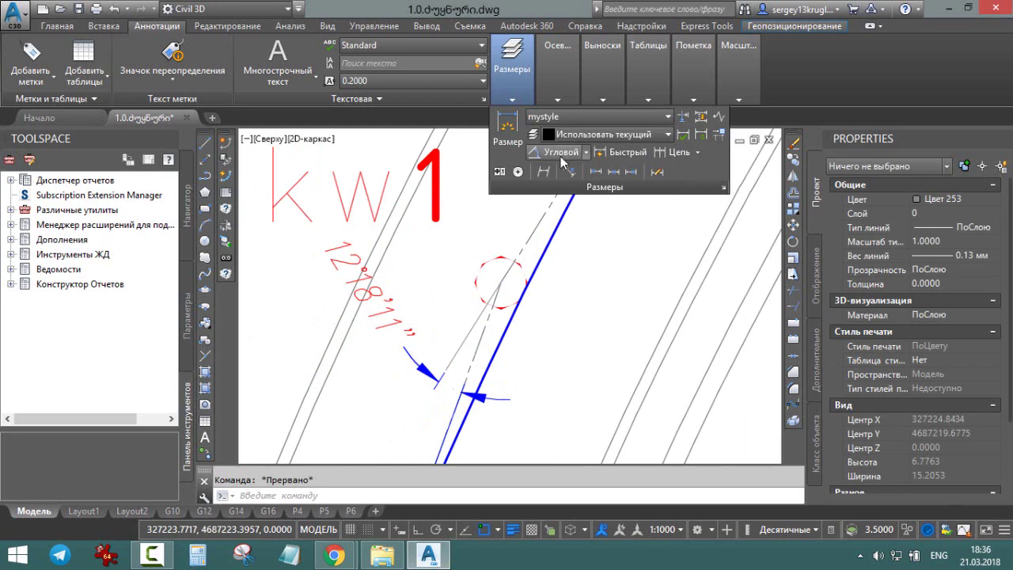
pyautogui.click(560, 152)
pyautogui.click(473, 357)
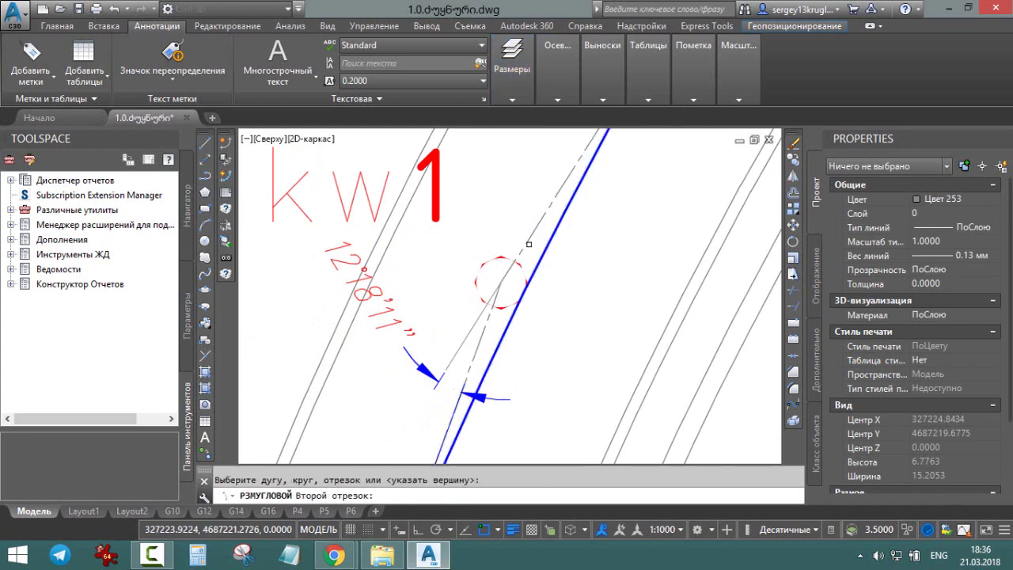
pyautogui.click(529, 239)
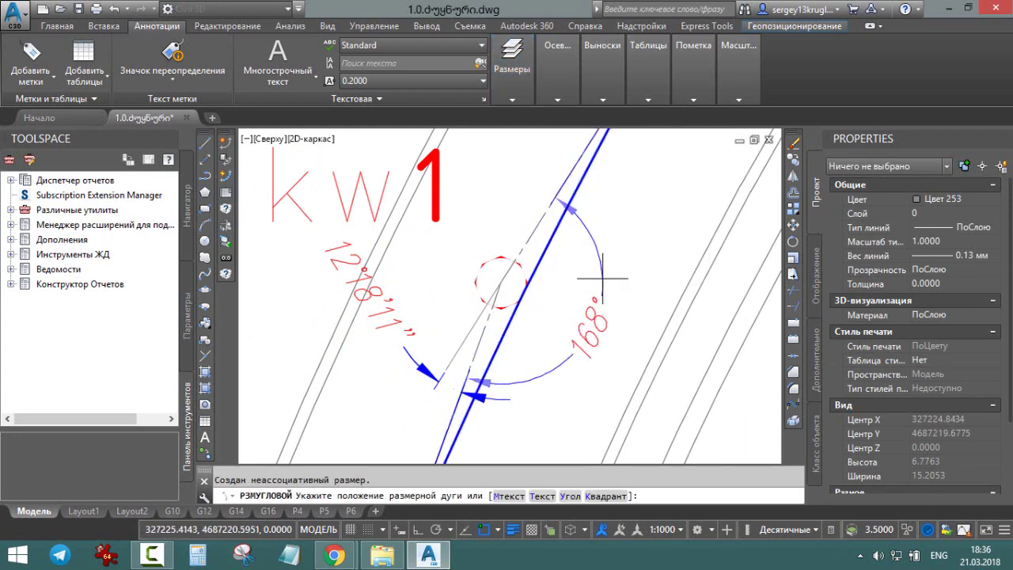
pyautogui.click(579, 285)
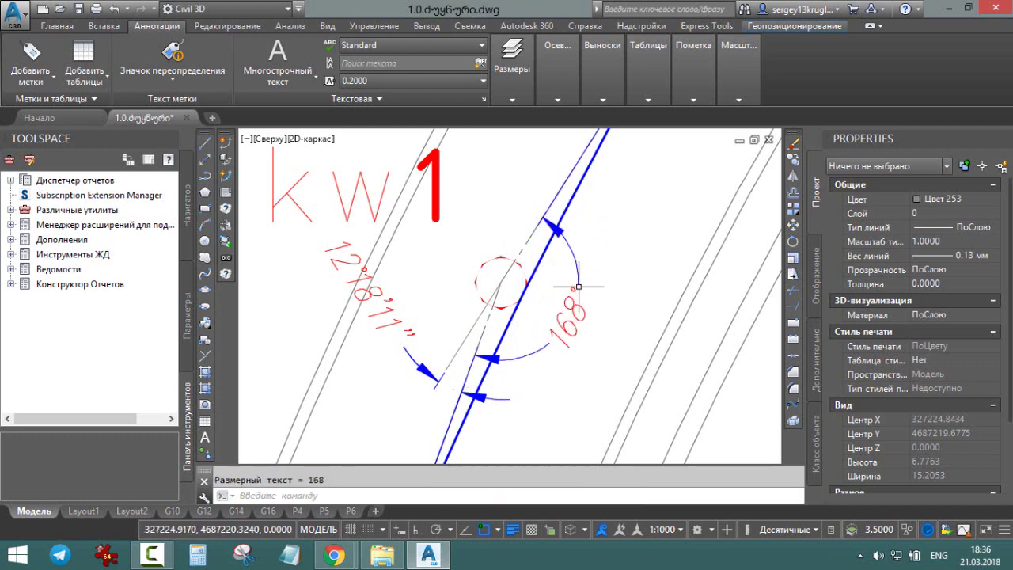
pyautogui.scroll(-4, 570, 182)
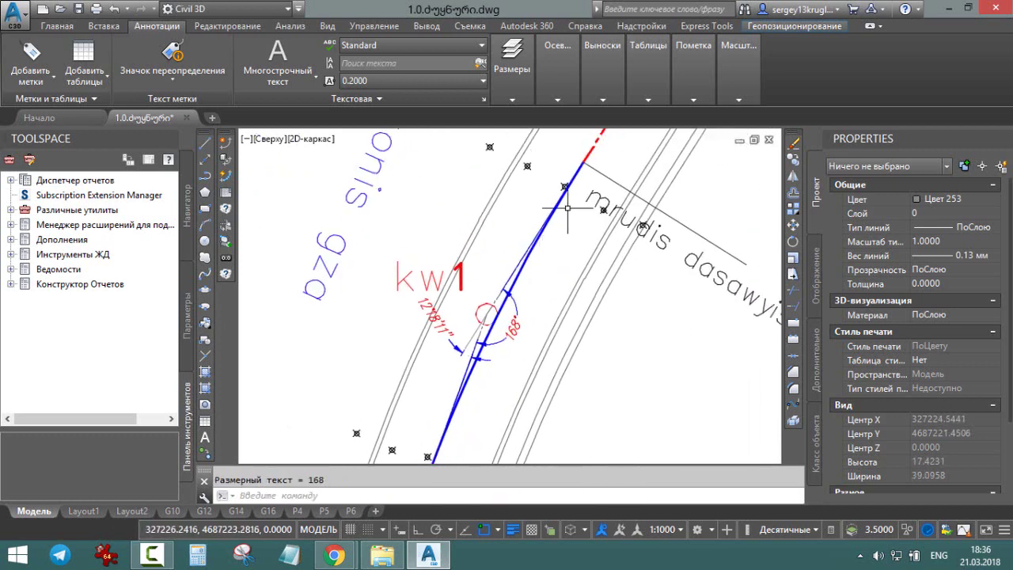
pyautogui.scroll(4, 495, 305)
pyautogui.scroll(-1, 499, 269)
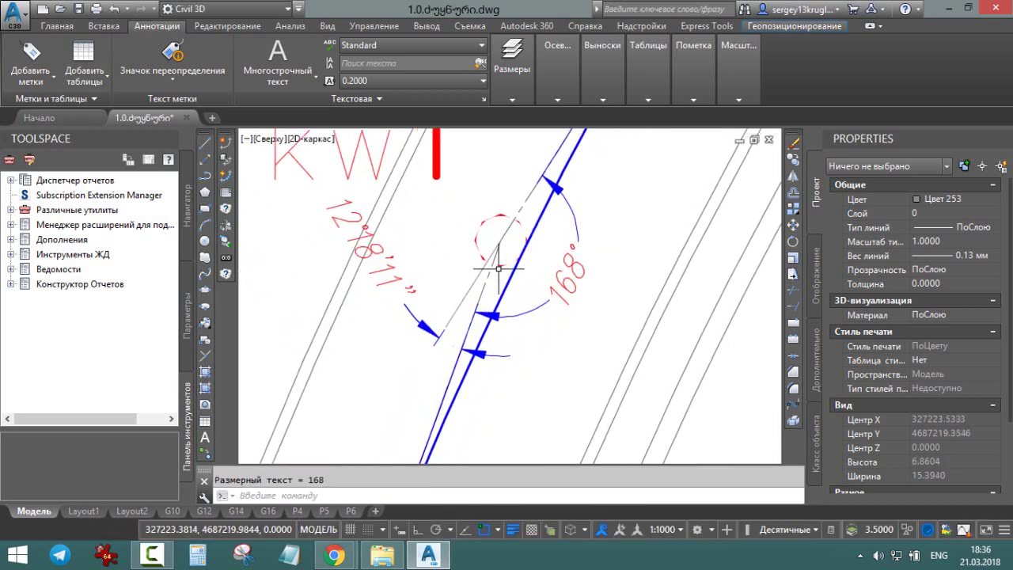
pyautogui.click(394, 281)
# Step: Match the 12°18'11" dimension's format onto the 168° dimension with MATCHPROP, giving 167°41'49"
pyautogui.write('ma')
pyautogui.press('Return')
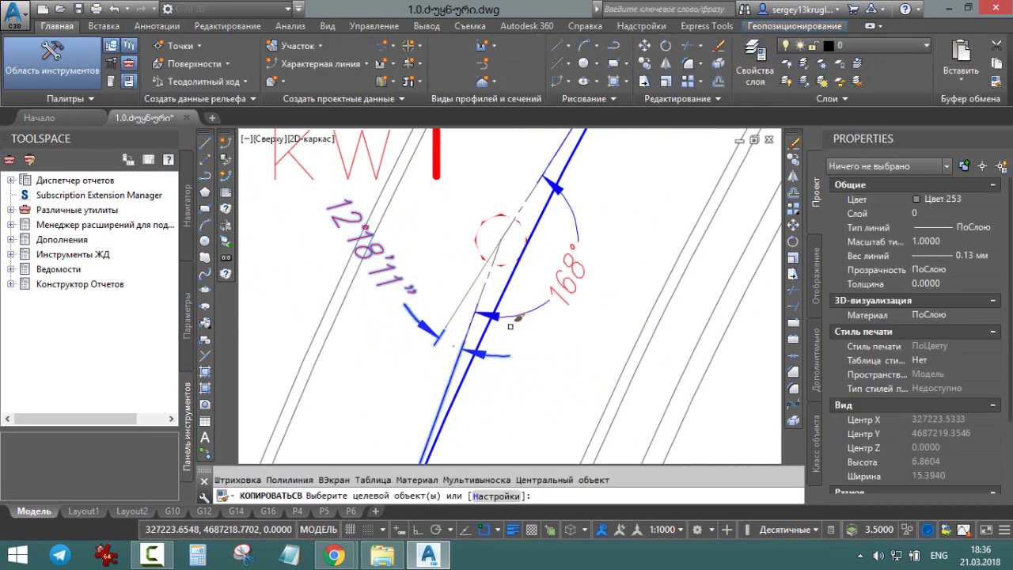
pyautogui.click(561, 290)
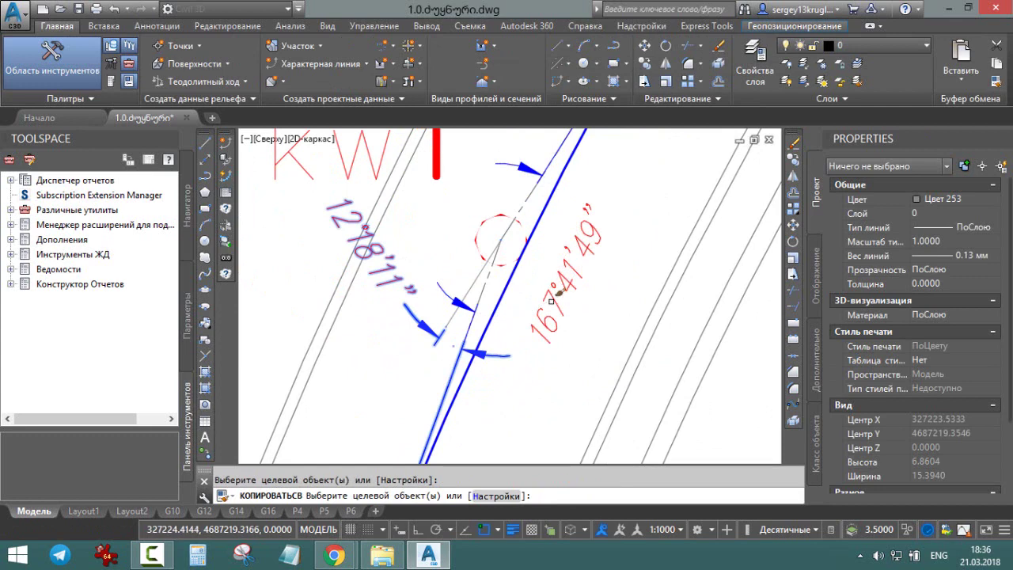
pyautogui.scroll(-2, 555, 294)
pyautogui.press('Escape')
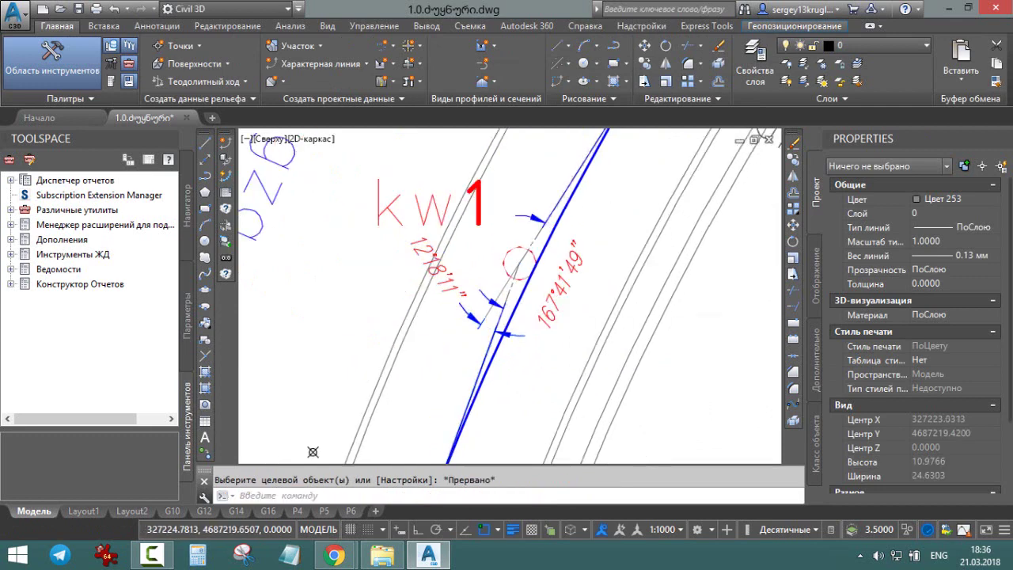
# Step: Select the 167°41'49" dimension and reposition its arc
pyautogui.click(563, 288)
pyautogui.click(562, 285)
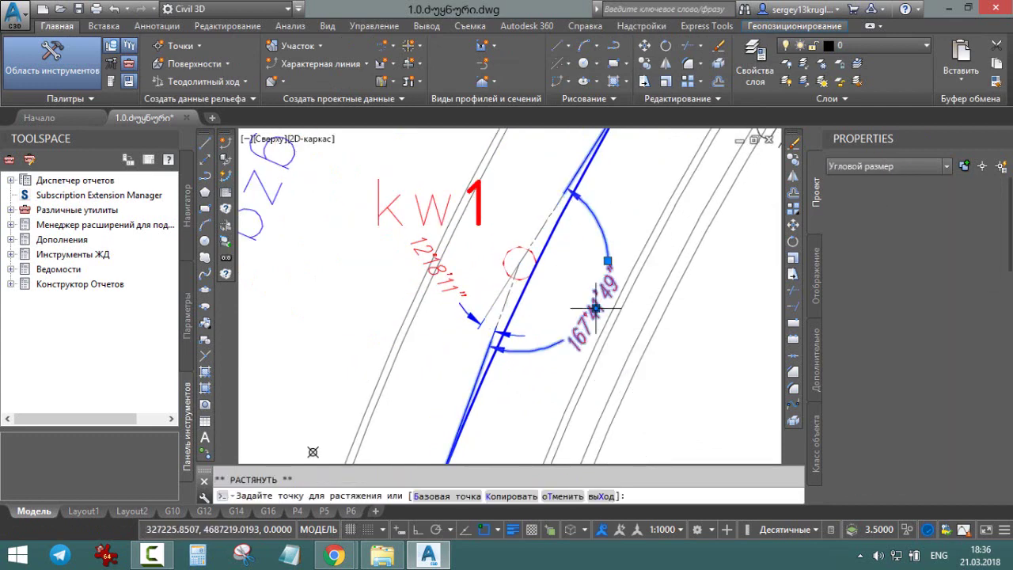
pyautogui.scroll(-2, 427, 331)
pyautogui.scroll(-2, 427, 331)
pyautogui.scroll(-2, 444, 333)
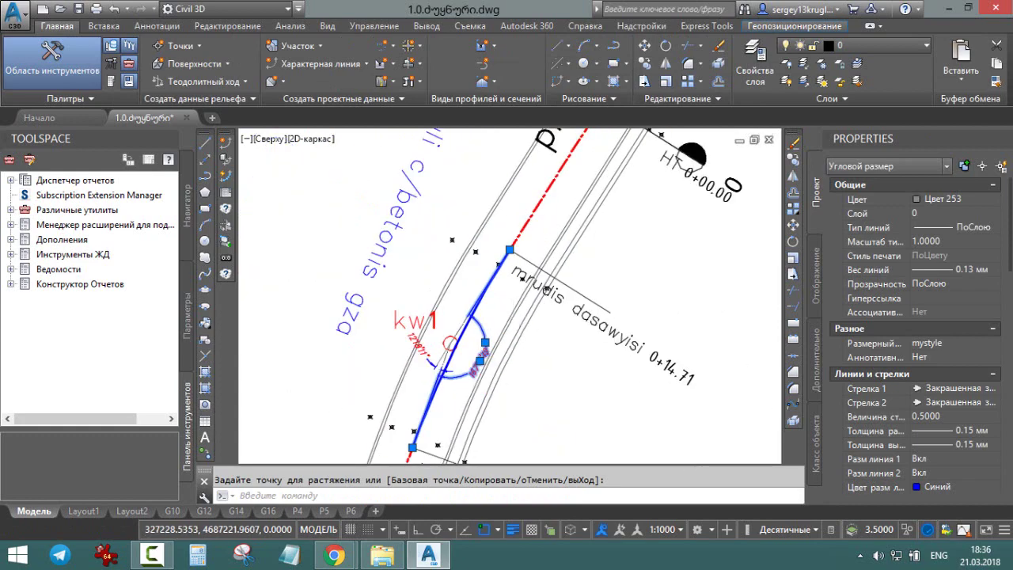
pyautogui.scroll(-2, 475, 334)
pyautogui.scroll(-2, 495, 335)
pyautogui.scroll(2, 650, 356)
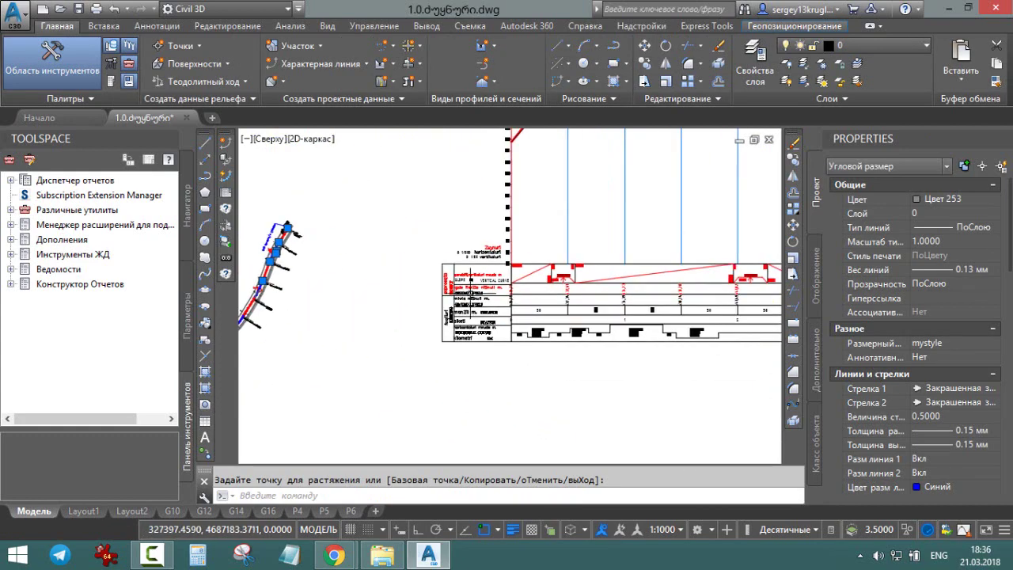
pyautogui.press('Escape')
pyautogui.scroll(2, 548, 355)
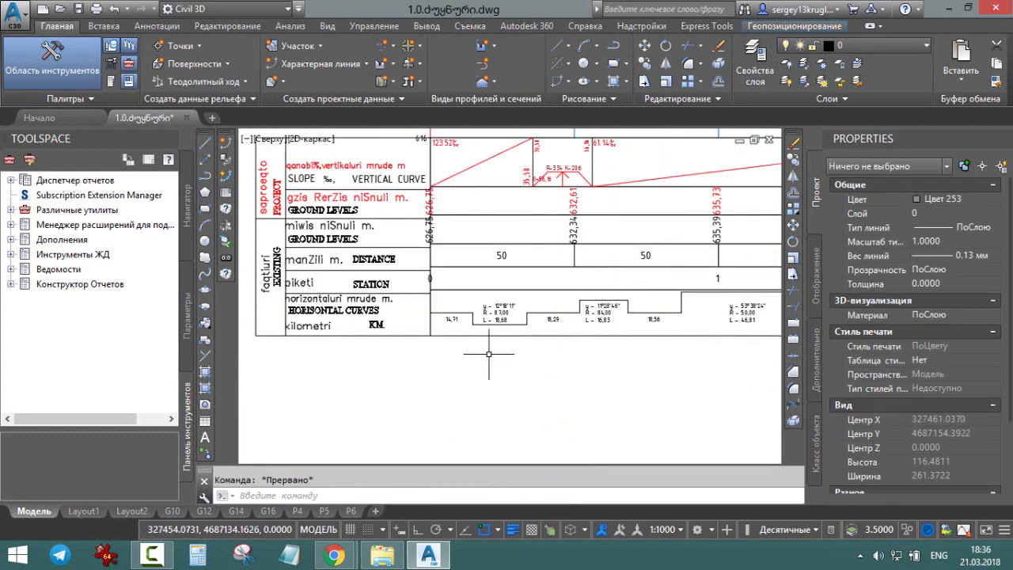
pyautogui.scroll(-2, 405, 362)
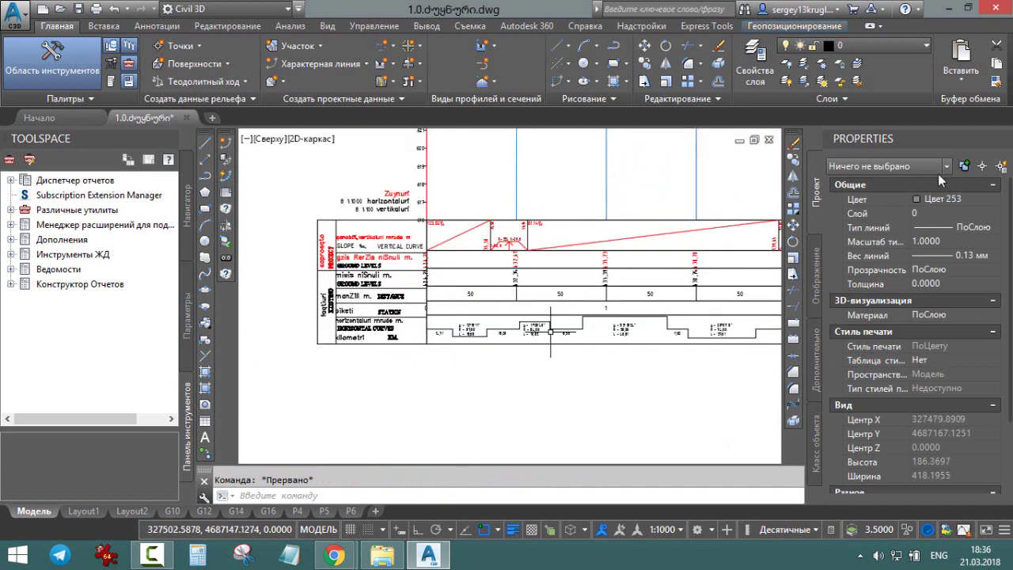
pyautogui.scroll(2, 550, 331)
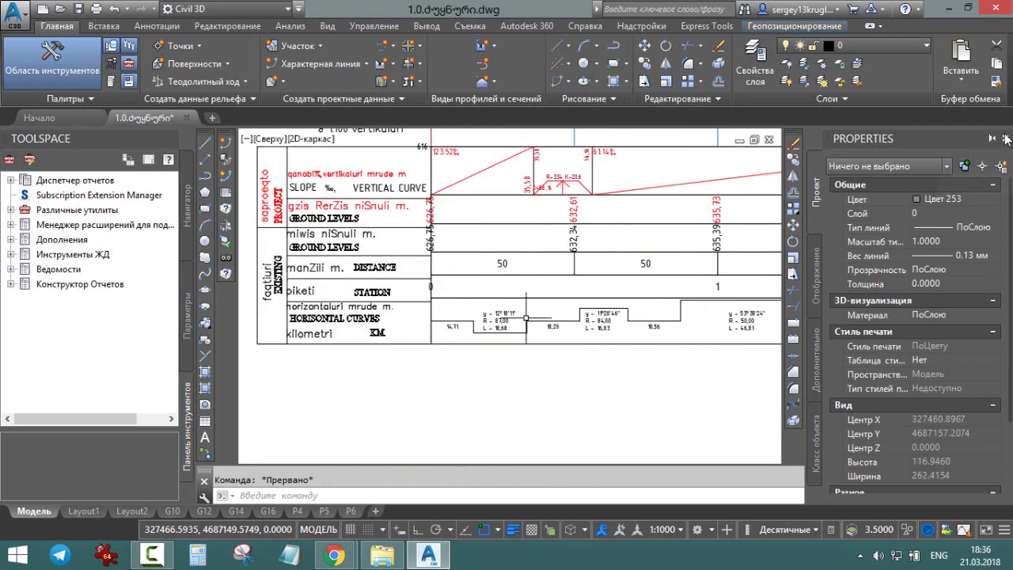
pyautogui.scroll(4, 514, 300)
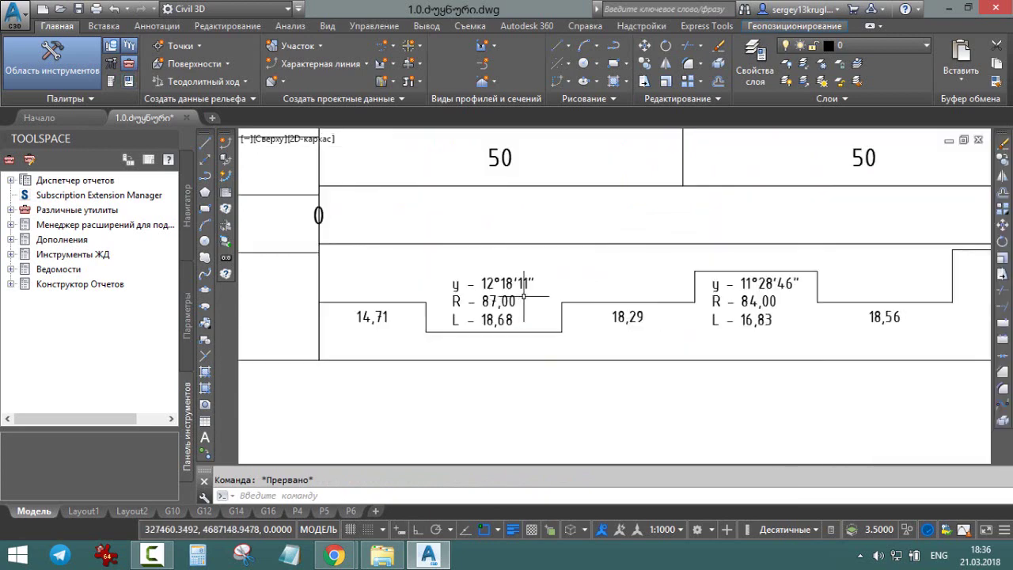
pyautogui.scroll(-2, 512, 301)
pyautogui.scroll(2, 472, 281)
pyautogui.scroll(2, 510, 299)
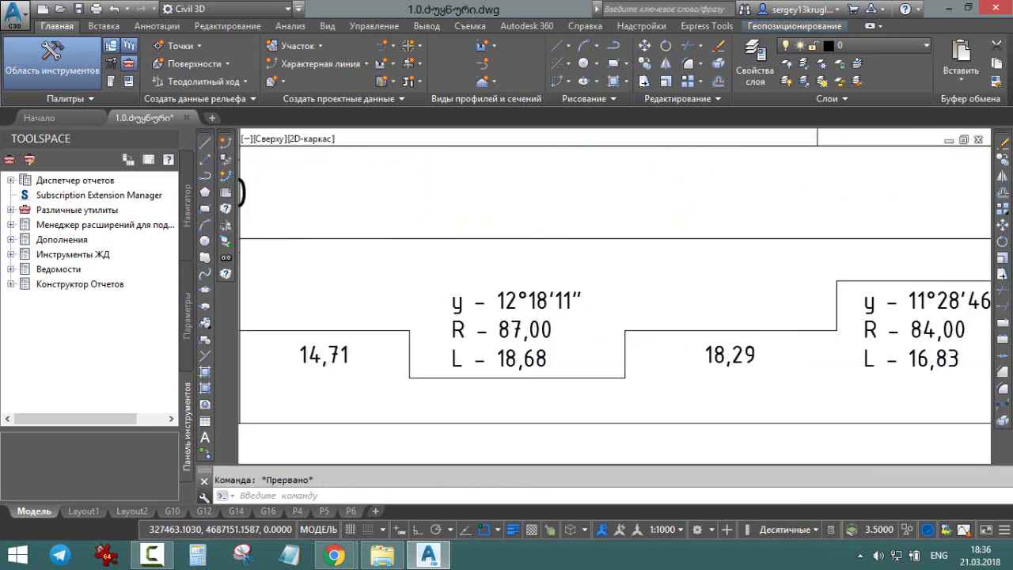
pyautogui.scroll(-5, 546, 303)
pyautogui.scroll(-4, 589, 309)
pyautogui.scroll(3, 589, 309)
pyautogui.moveTo(482, 304); pyautogui.dragTo(559, 260, button='middle')
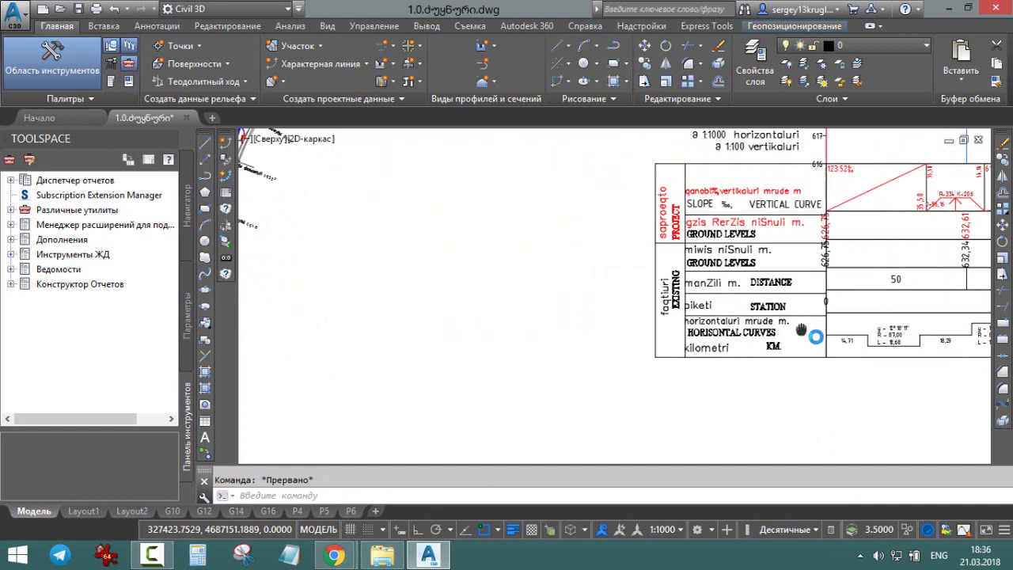
pyautogui.scroll(-3, 559, 260)
pyautogui.scroll(2, 559, 260)
pyautogui.scroll(2, 559, 260)
pyautogui.scroll(2, 585, 261)
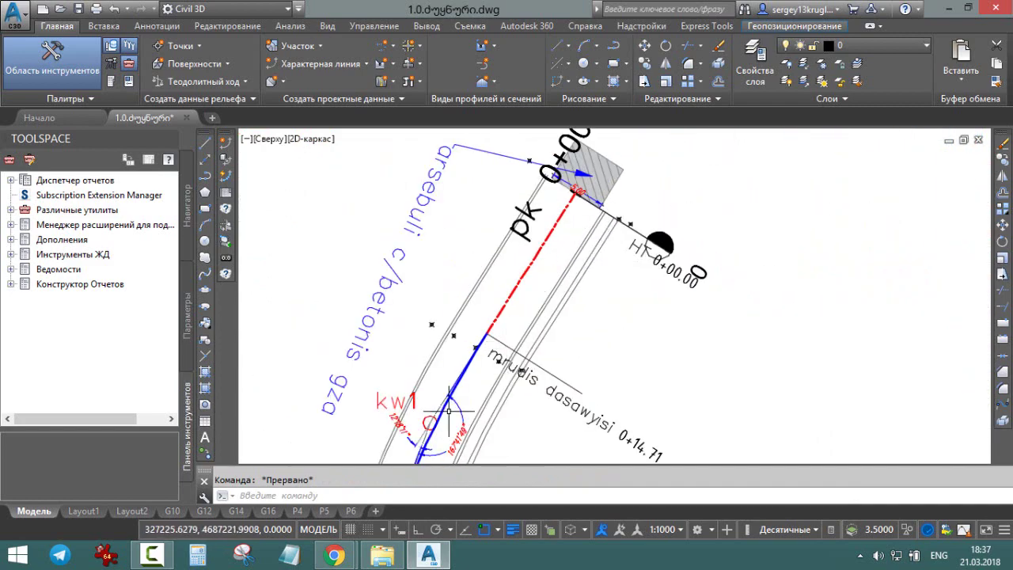
pyautogui.scroll(2, 475, 301)
pyautogui.scroll(1, 353, 326)
pyautogui.scroll(1, 353, 326)
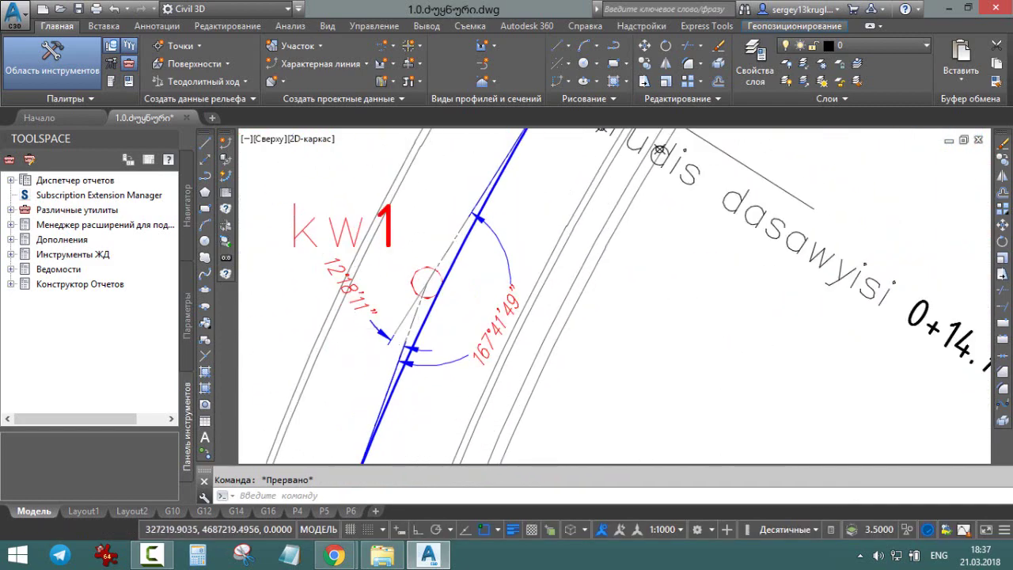
pyautogui.scroll(-4, 353, 327)
pyautogui.scroll(-1, 340, 311)
pyautogui.moveTo(526, 349); pyautogui.dragTo(481, 298, button='middle')
pyautogui.scroll(2, 638, 372)
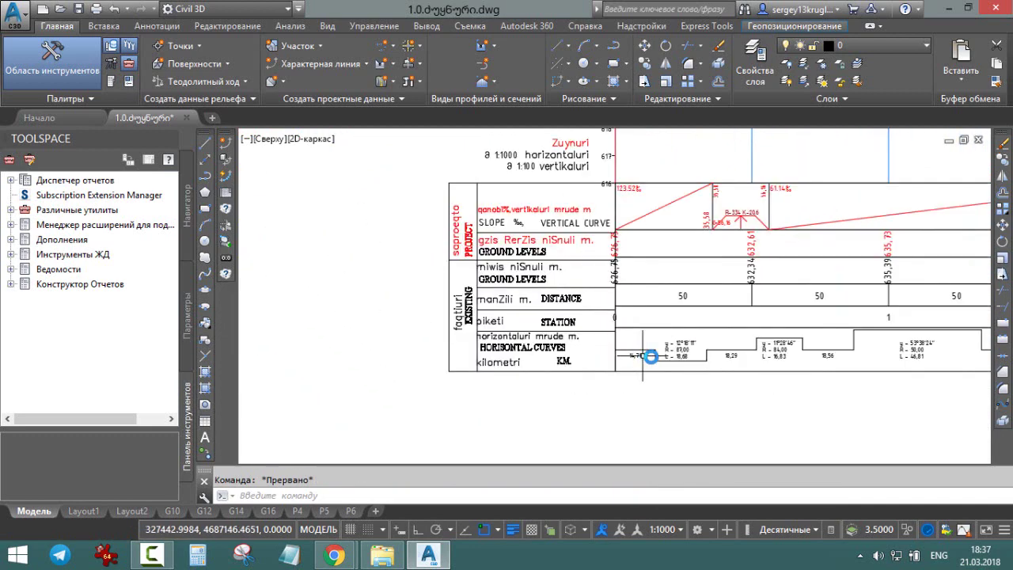
pyautogui.scroll(3, 681, 348)
pyautogui.scroll(2, 688, 340)
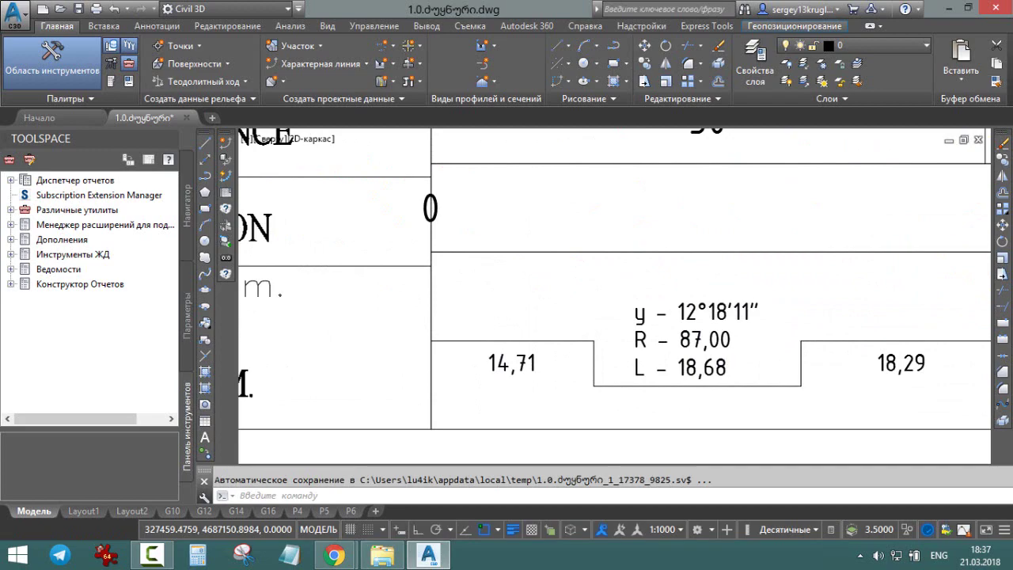
# Step: Open the band style's Кривая curve label for editing in the label composer
pyautogui.click(718, 312)
pyautogui.rightClick(707, 317)
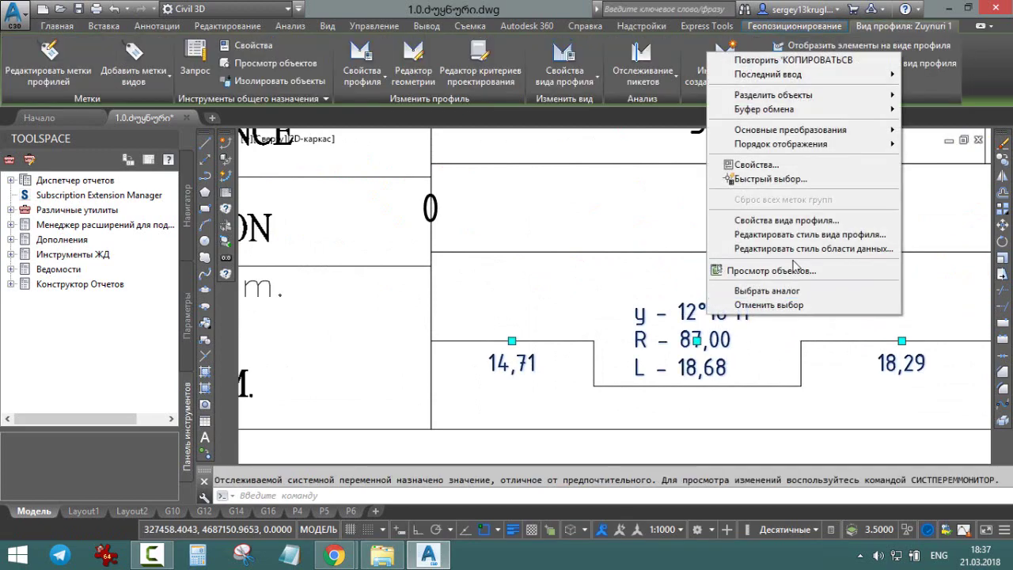
pyautogui.click(815, 251)
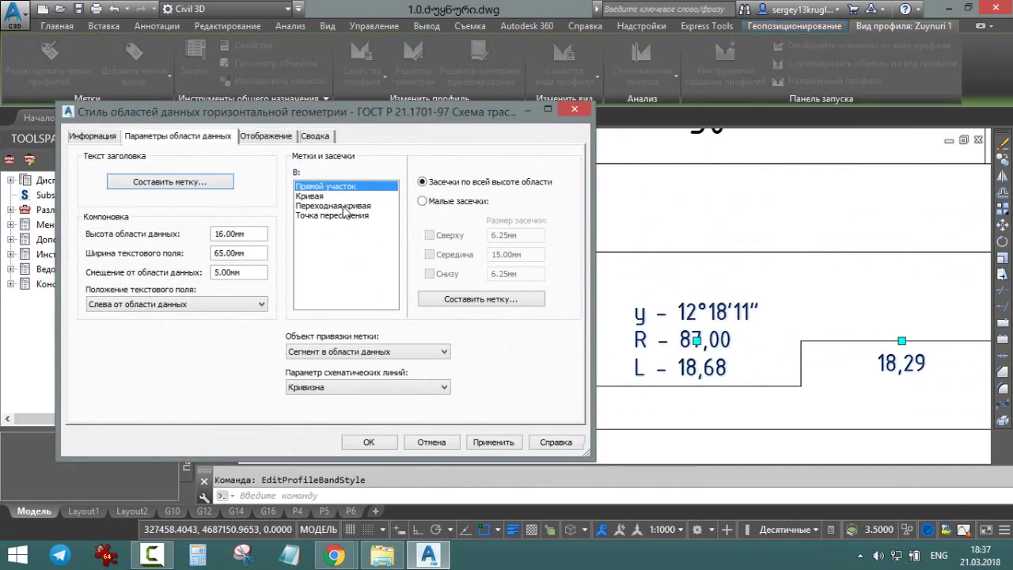
pyautogui.click(326, 195)
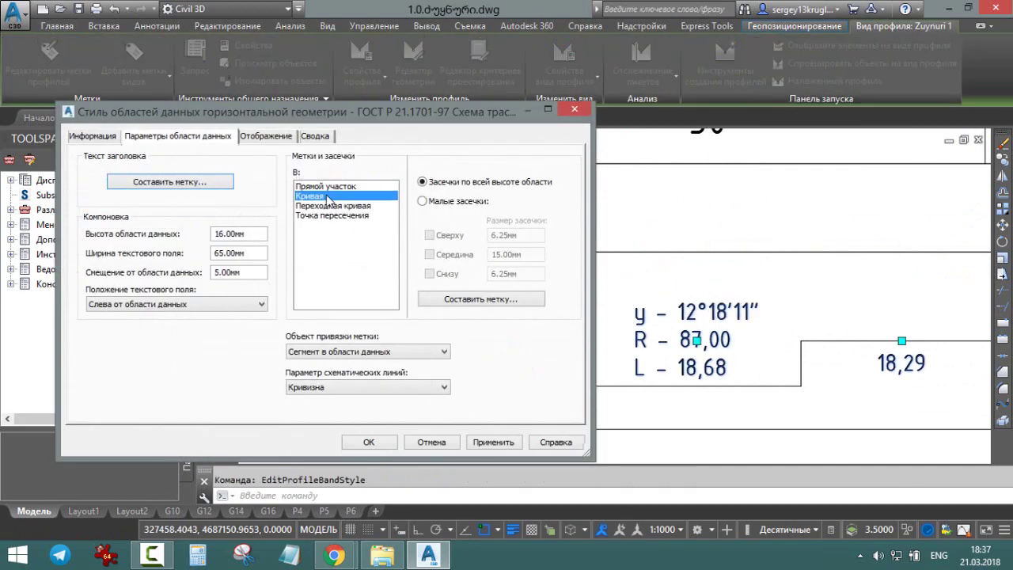
pyautogui.click(428, 301)
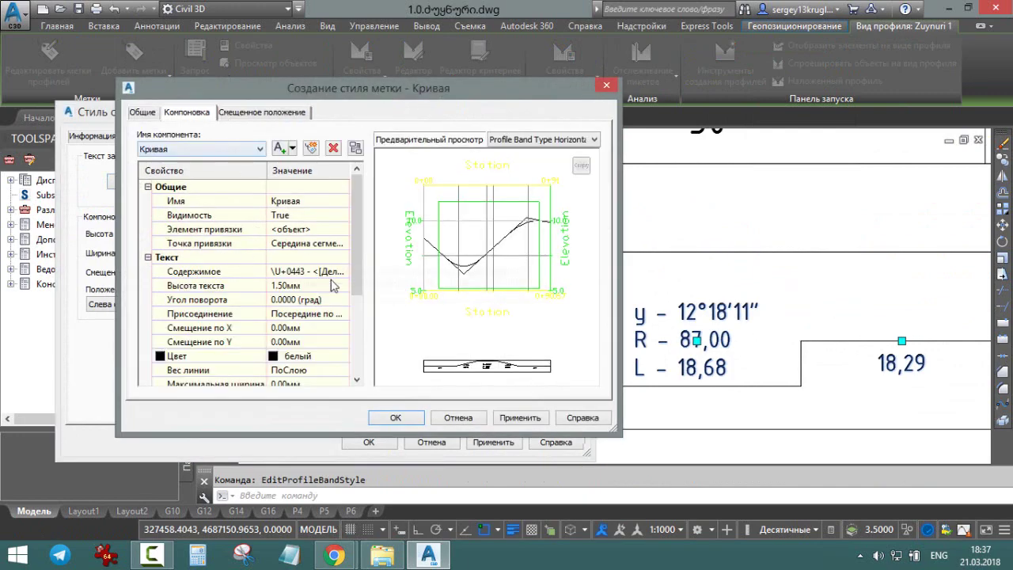
# Step: Replace Дельта-угол with Прилежащий угол ТП in ГГ°ММ'СС.СС" format and confirm the label dialogs
pyautogui.click(333, 272)
pyautogui.click(346, 272)
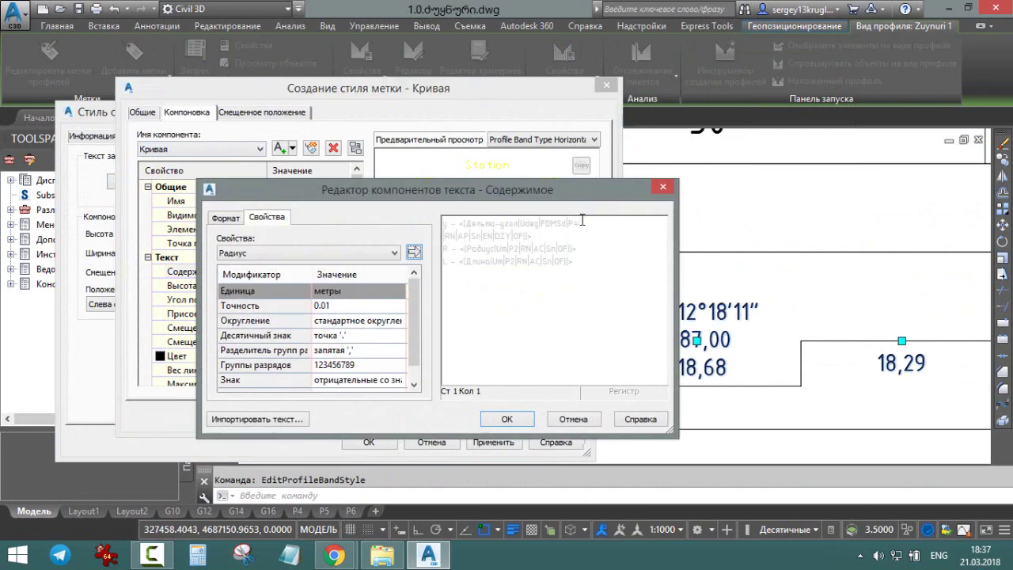
pyautogui.moveTo(558, 237); pyautogui.dragTo(461, 224)
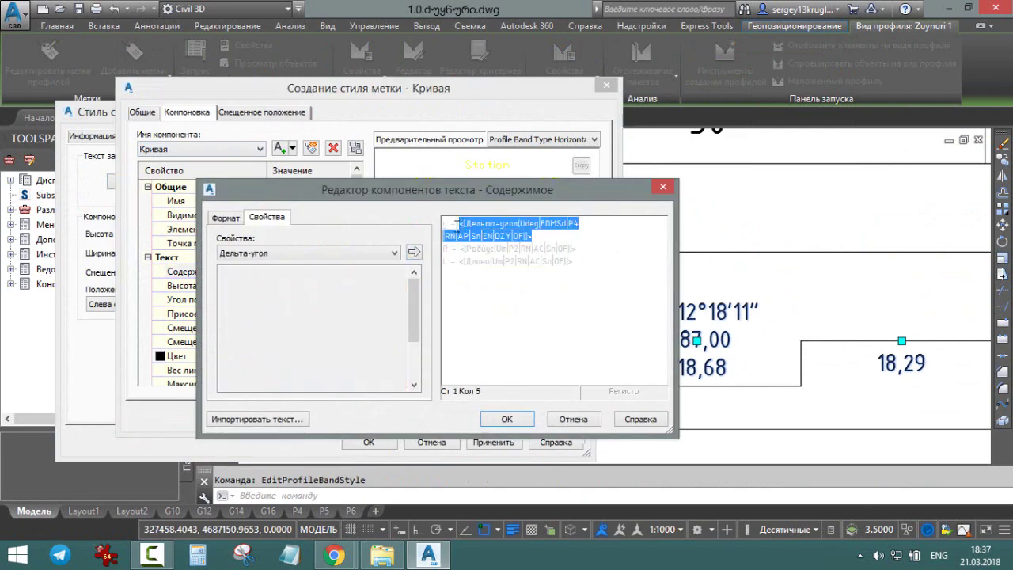
pyautogui.click(324, 253)
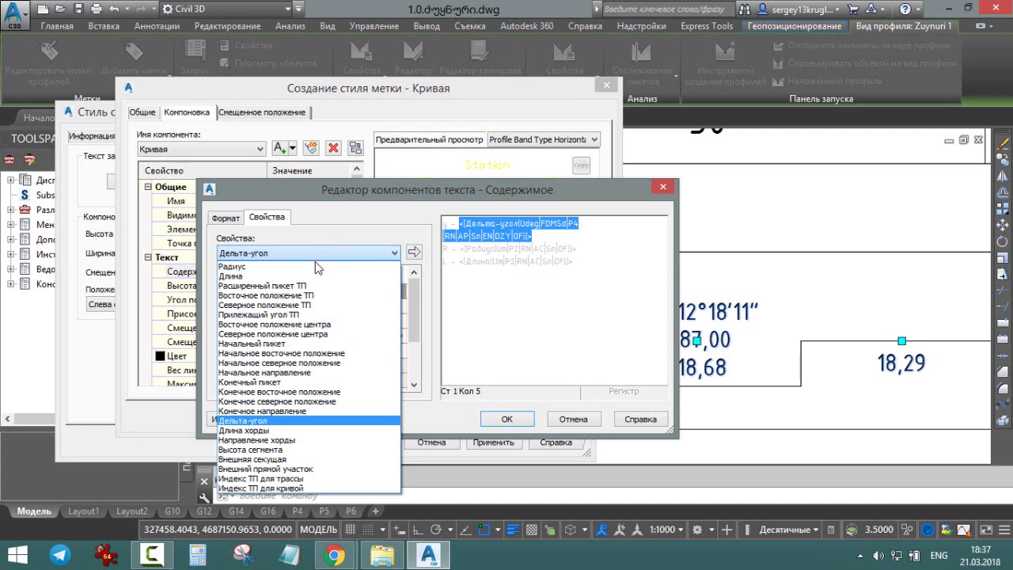
pyautogui.click(315, 314)
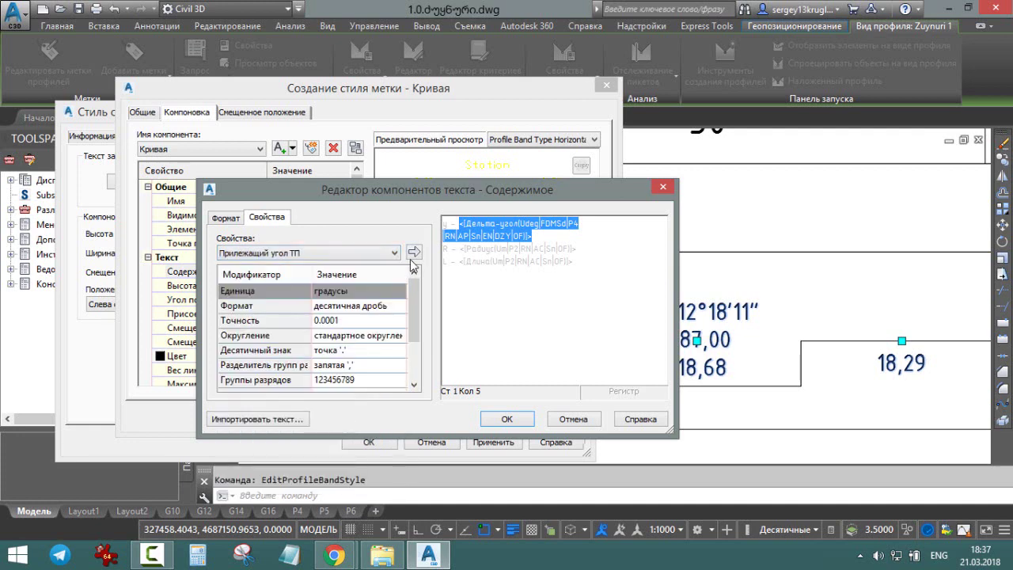
pyautogui.click(361, 307)
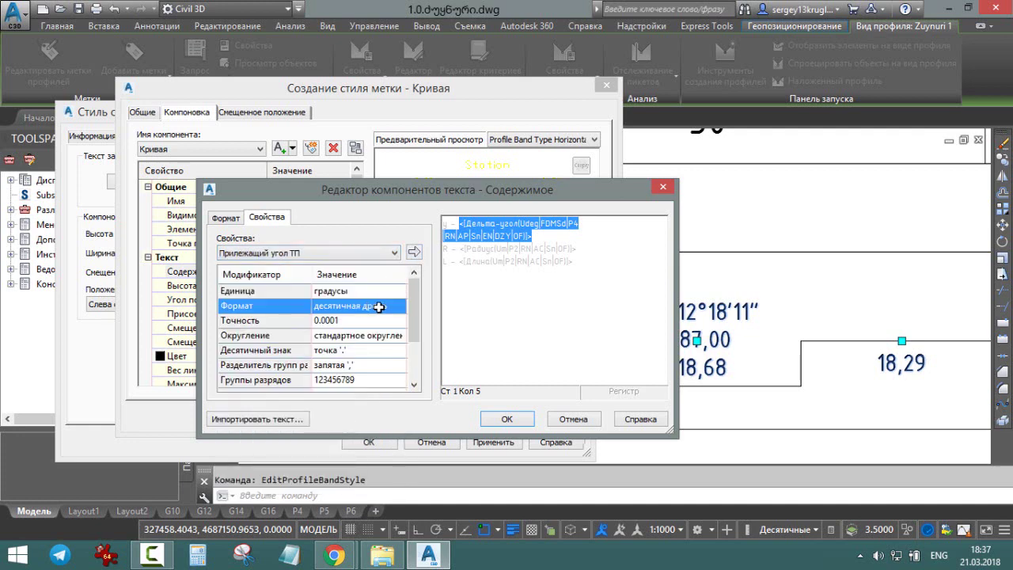
pyautogui.click(379, 307)
pyautogui.click(378, 327)
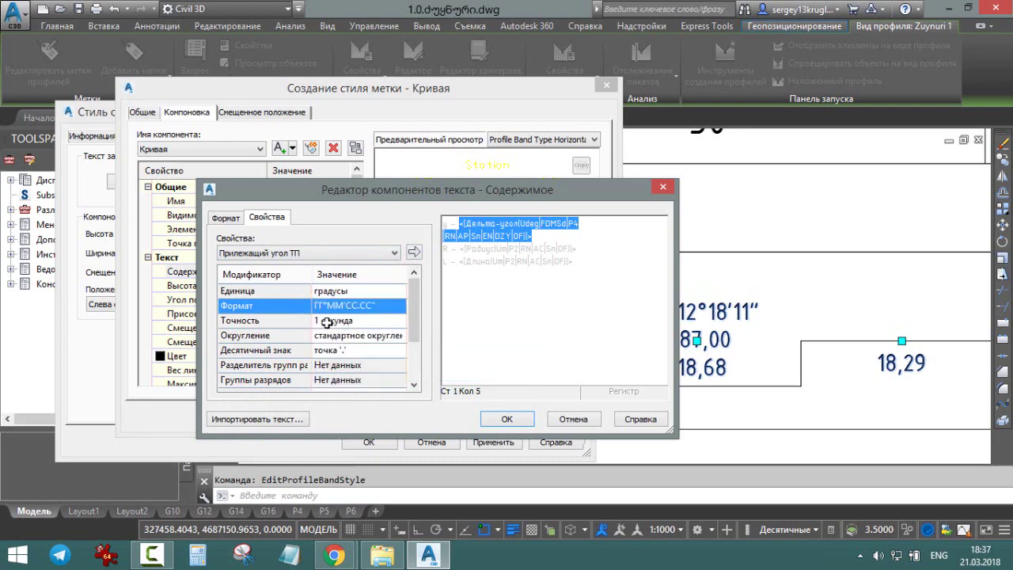
pyautogui.click(413, 254)
pyautogui.click(519, 419)
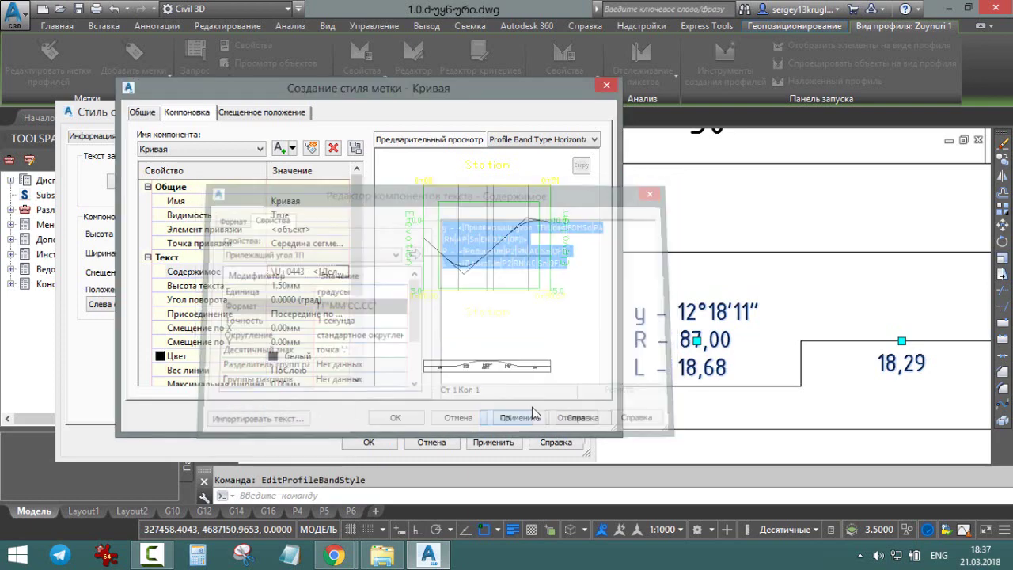
pyautogui.click(376, 441)
# Step: Apply the band style and expand Ведомости > Трасса in the Toolbox
pyautogui.click(381, 448)
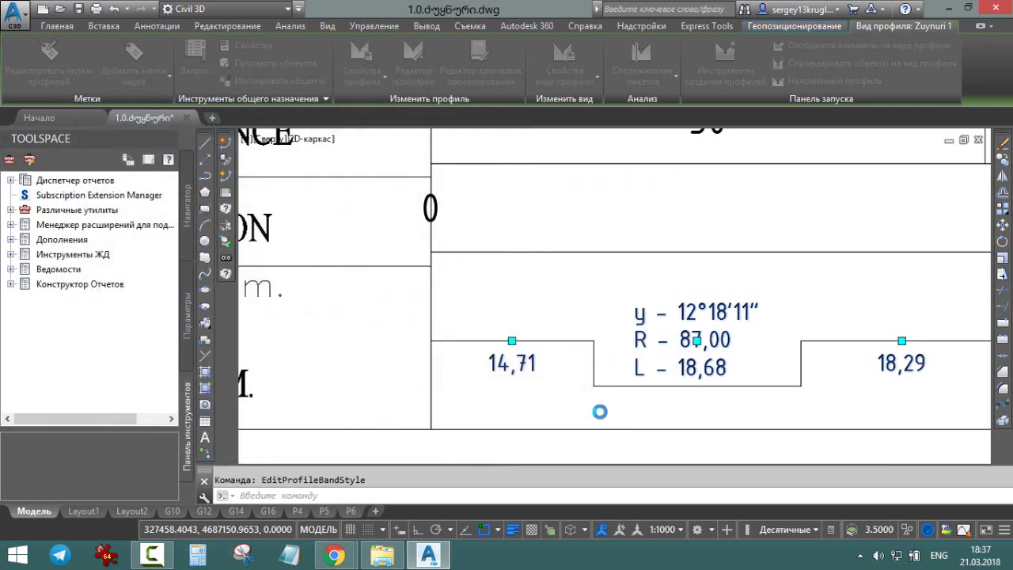
pyautogui.scroll(-5, 707, 314)
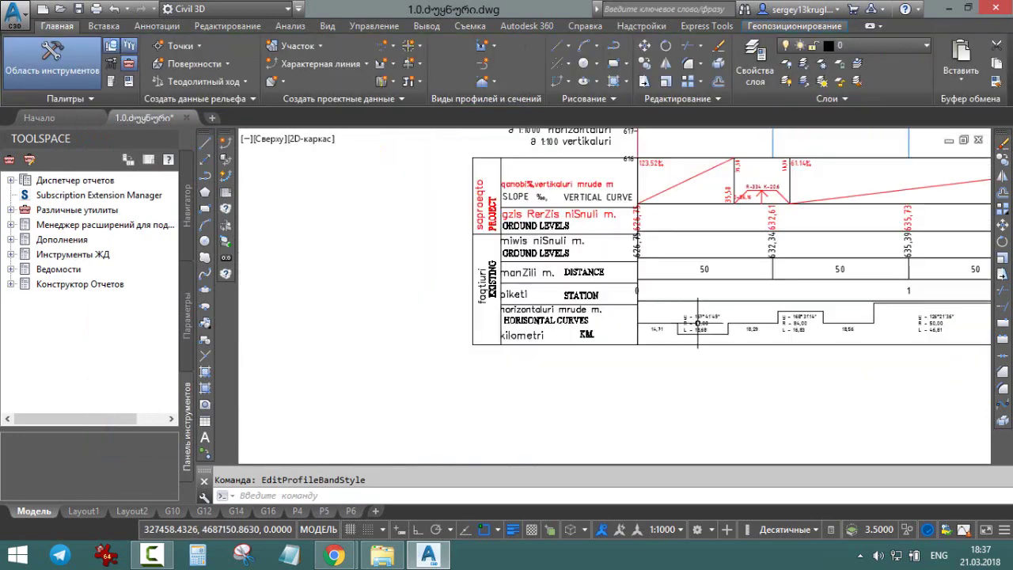
pyautogui.scroll(-5, 624, 350)
pyautogui.scroll(3, 624, 328)
pyautogui.scroll(-3, 626, 317)
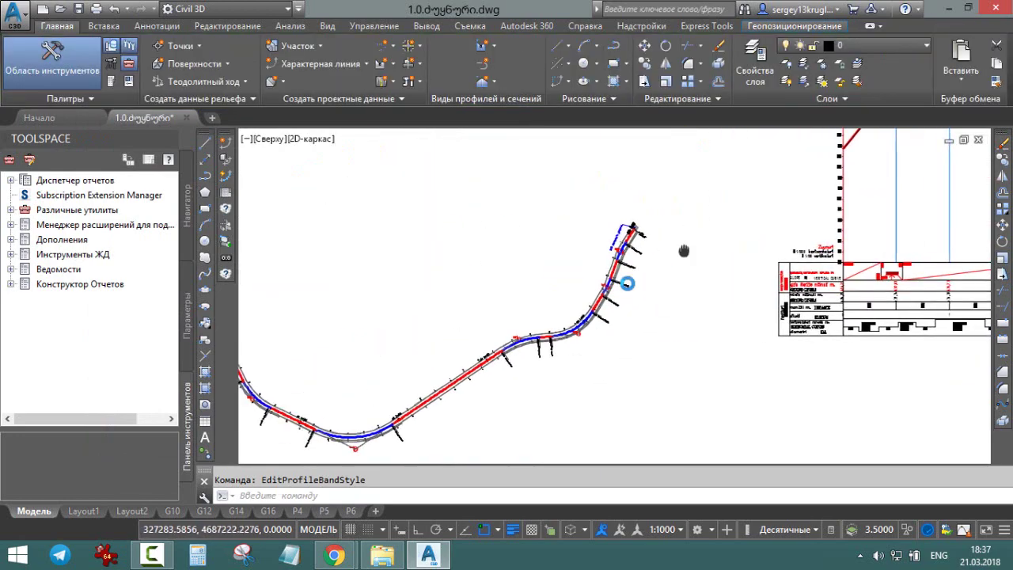
pyautogui.scroll(3, 614, 302)
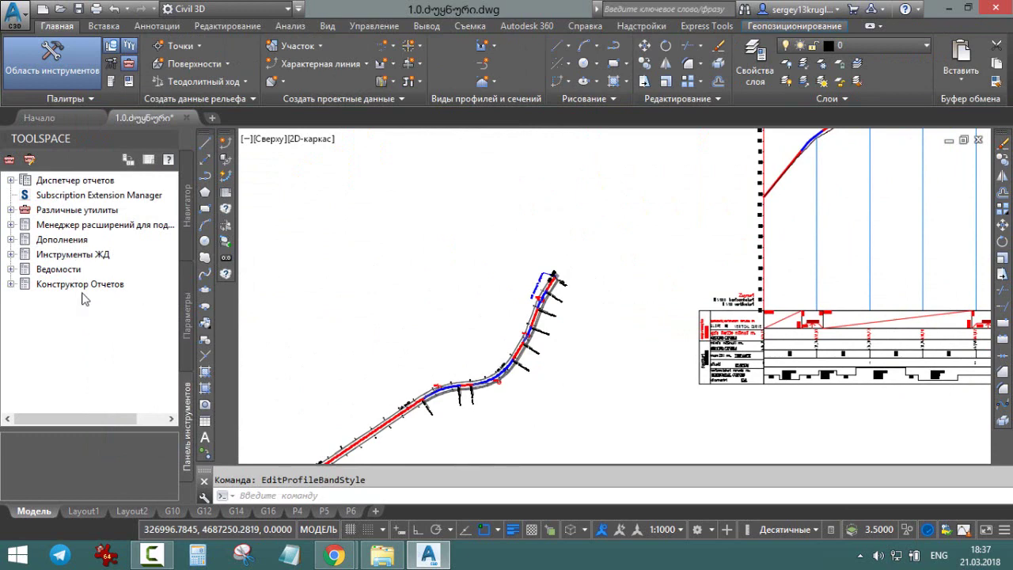
pyautogui.click(11, 269)
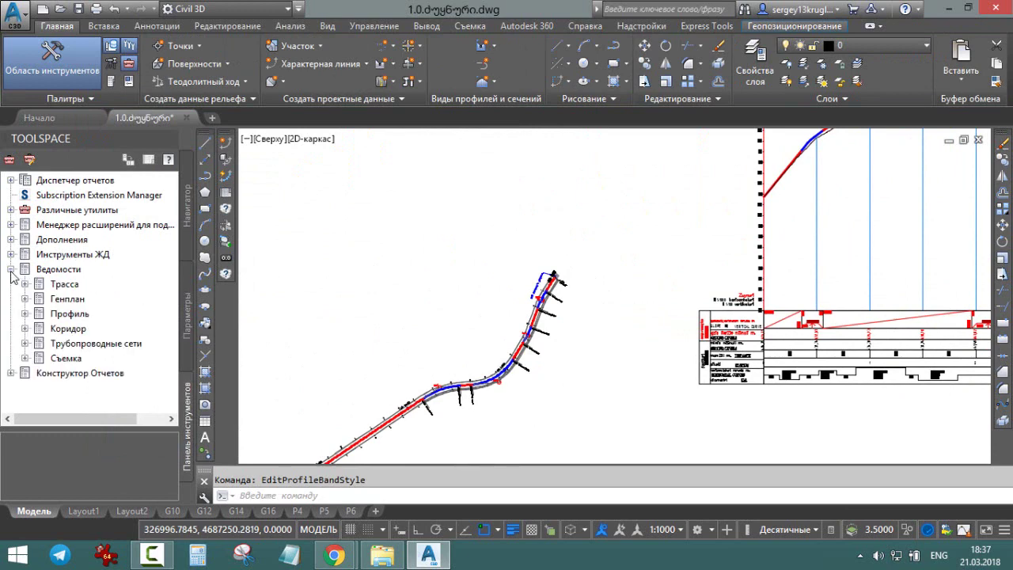
pyautogui.doubleClick(34, 289)
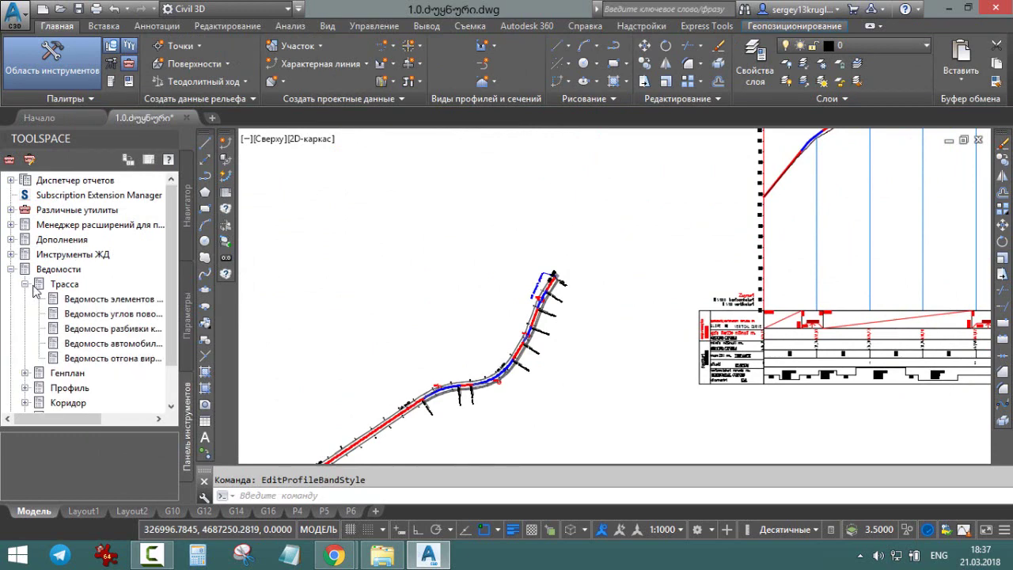
pyautogui.moveTo(64, 418); pyautogui.dragTo(99, 422)
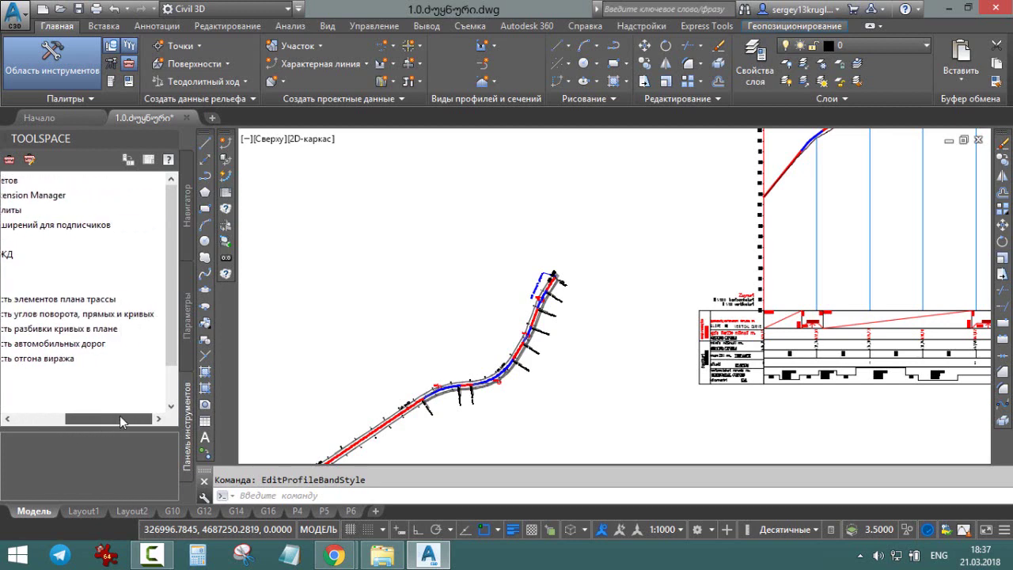
pyautogui.moveTo(99, 422)
pyautogui.mouseDown()
pyautogui.moveTo(111, 422)
pyautogui.moveTo(71, 420)
pyautogui.mouseUp()
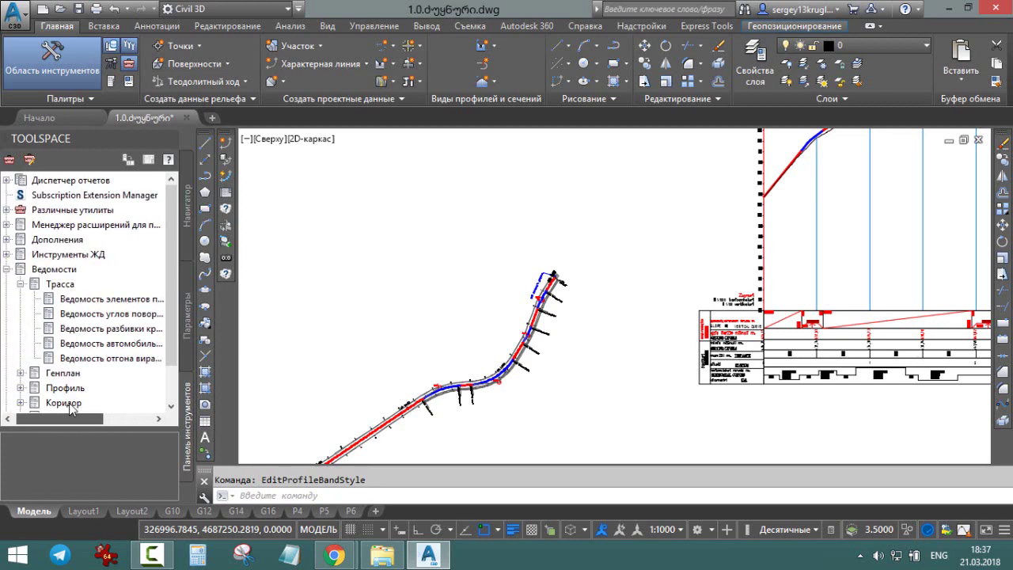
# Step: Run Ведомость углов поворота, прямых и кривых for alignment Zuynuri
pyautogui.click(118, 304)
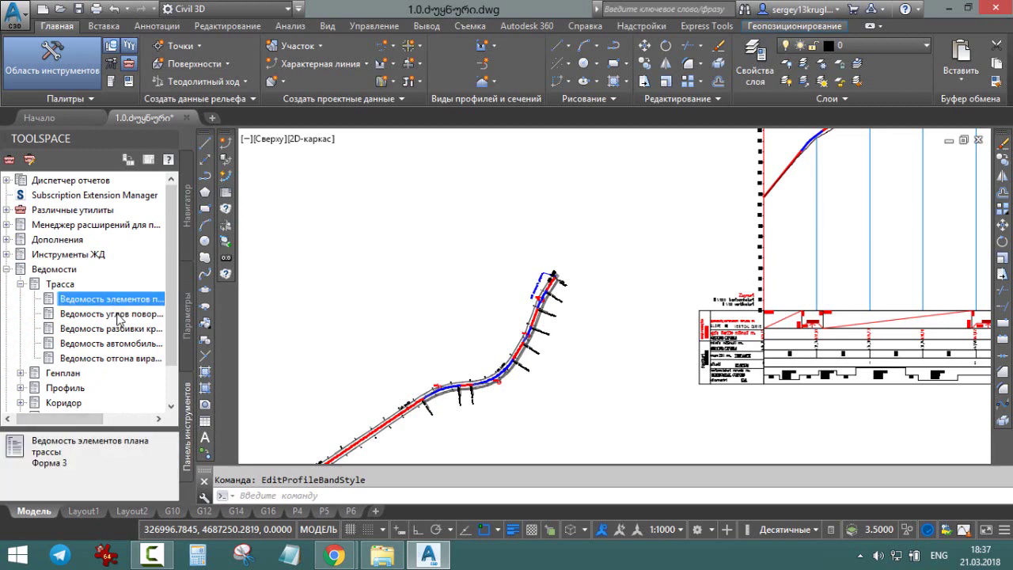
pyautogui.click(119, 314)
pyautogui.moveTo(85, 419); pyautogui.dragTo(131, 420)
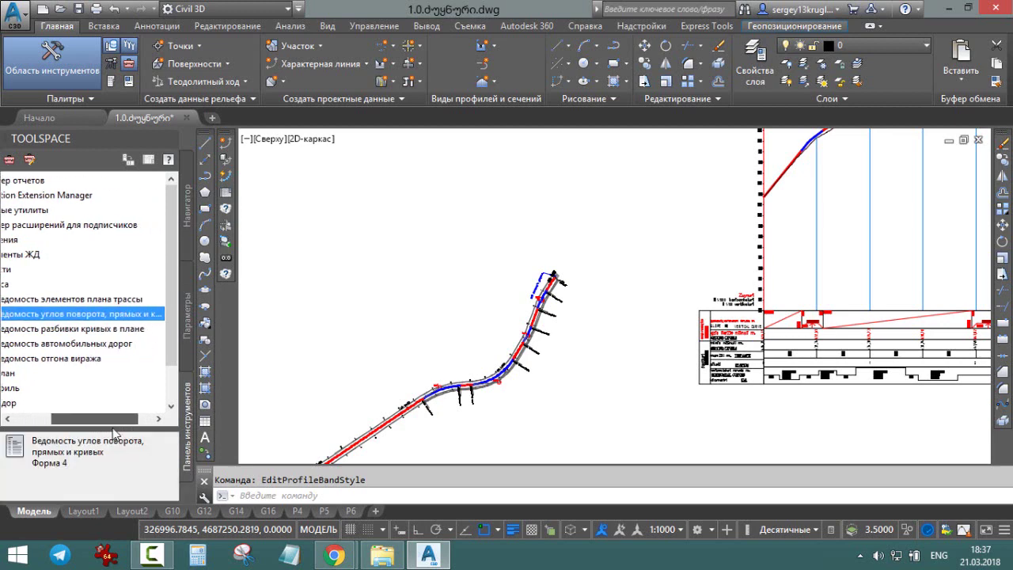
pyautogui.doubleClick(135, 319)
pyautogui.click(518, 350)
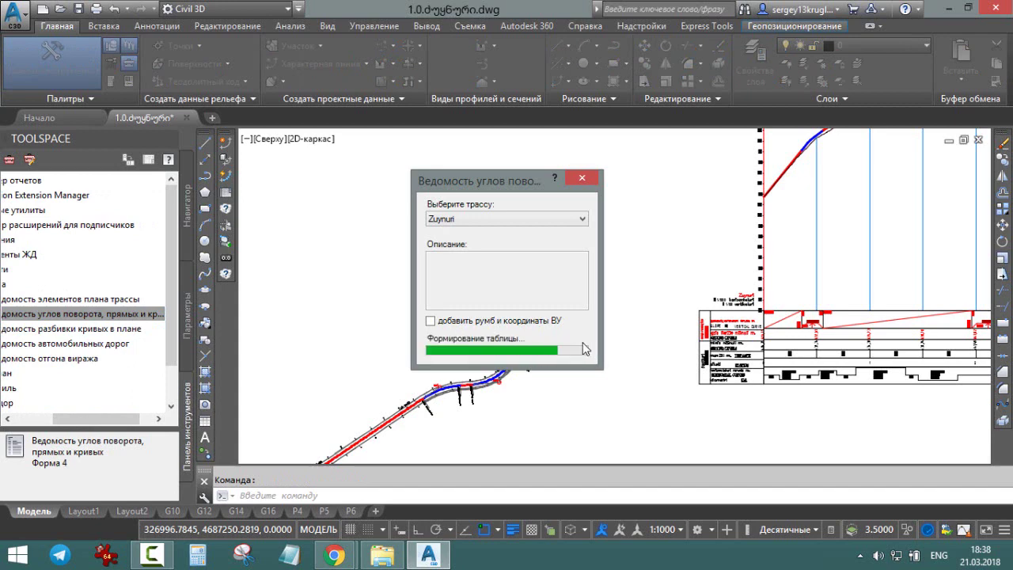
# Step: Widen column E of the Excel report and check the angle values in F12, E16 and F18
pyautogui.click(476, 562)
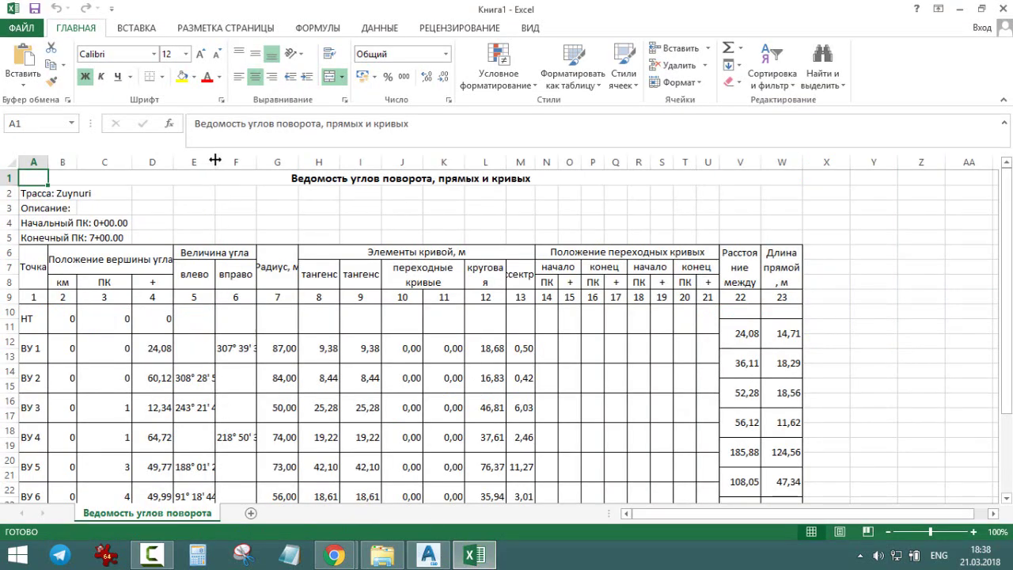
pyautogui.moveTo(214, 162); pyautogui.dragTo(333, 165)
pyautogui.click(291, 348)
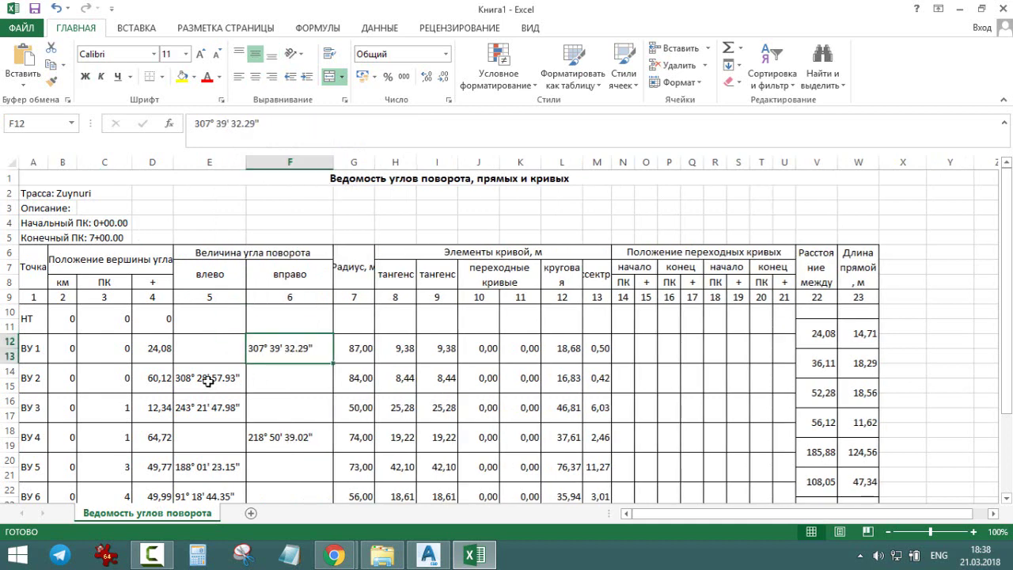
pyautogui.click(207, 381)
pyautogui.click(208, 415)
pyautogui.click(281, 441)
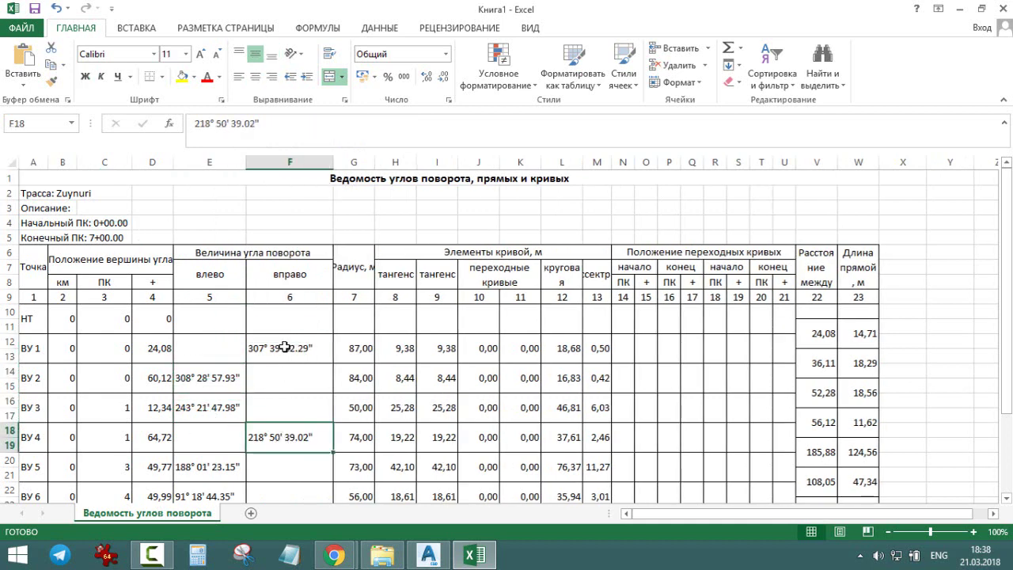
pyautogui.click(249, 354)
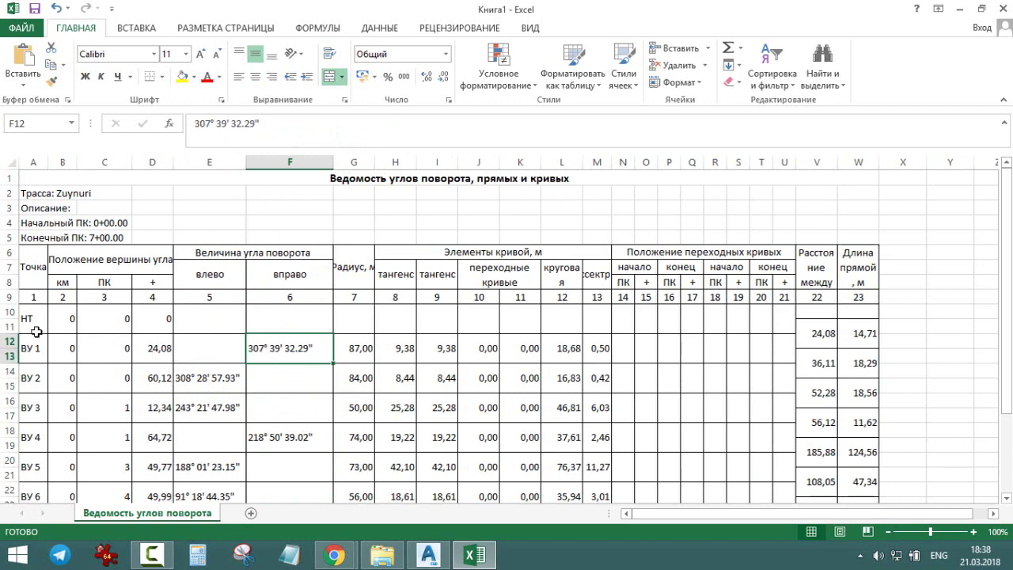
pyautogui.scroll(-1, 289, 353)
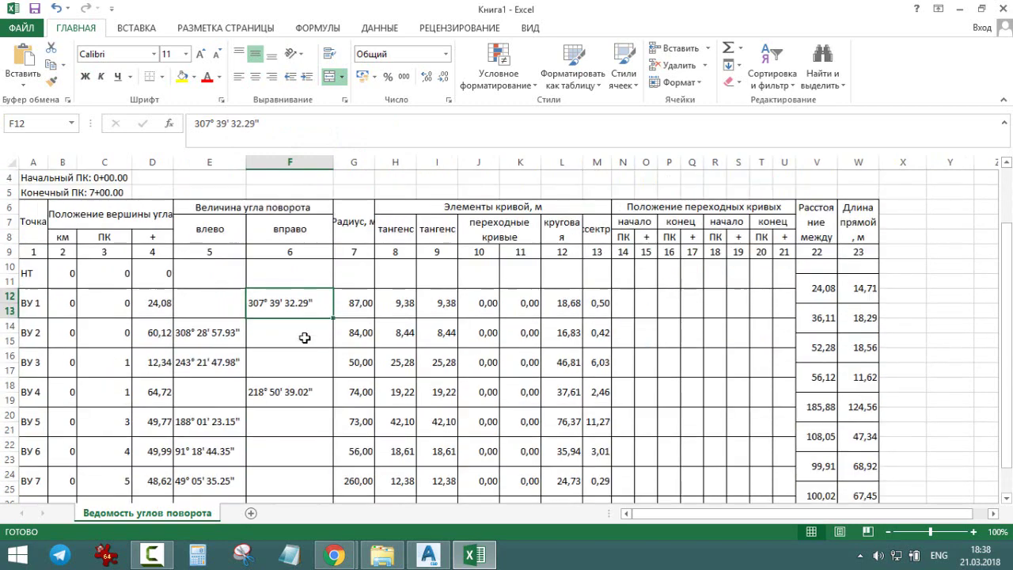
# Step: Generate Ведомость элементов плана трассы for Zuynuri and review it in workbook Книга2
pyautogui.click(960, 9)
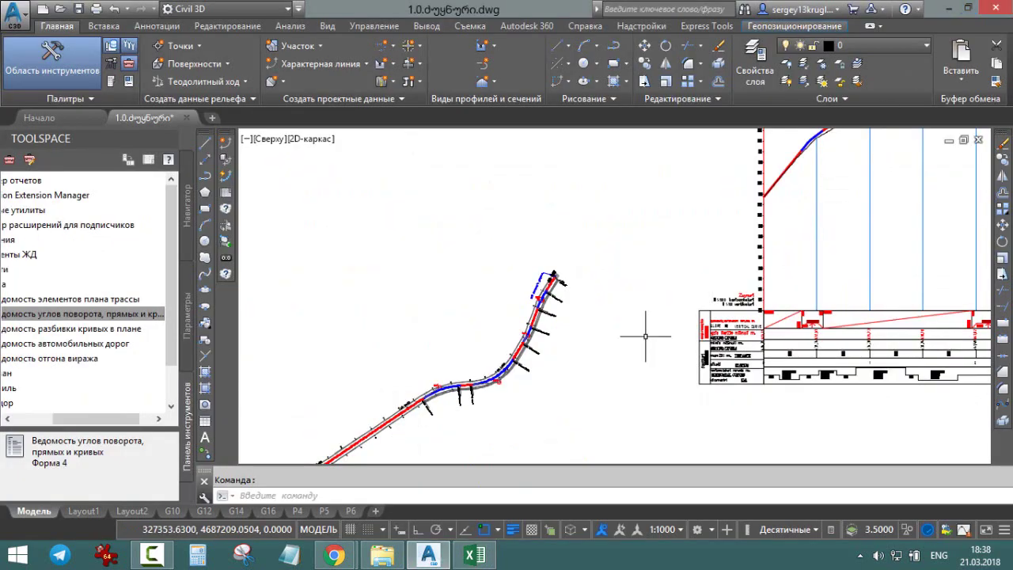
pyautogui.scroll(1, 553, 280)
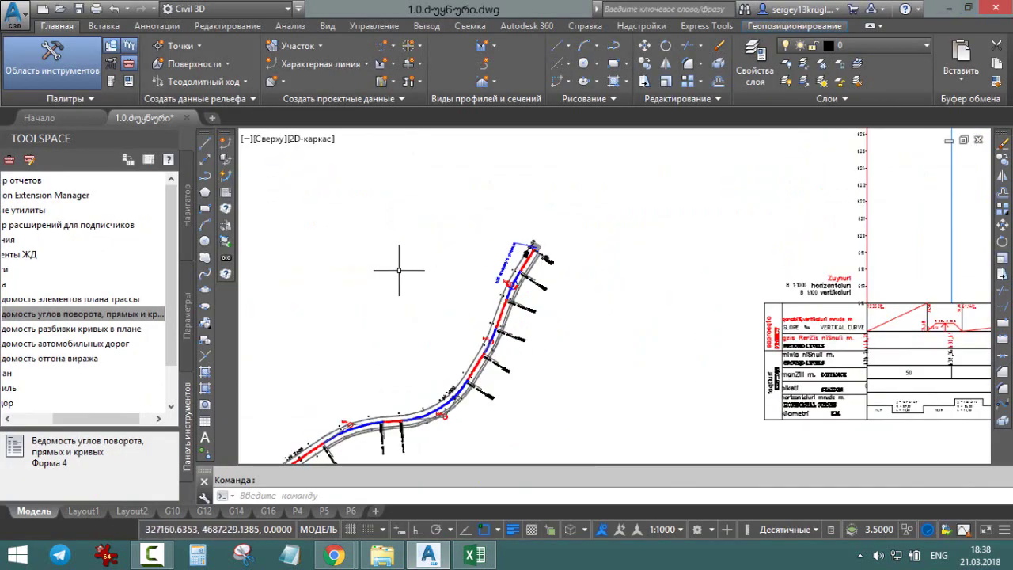
pyautogui.moveTo(105, 418); pyautogui.dragTo(55, 418)
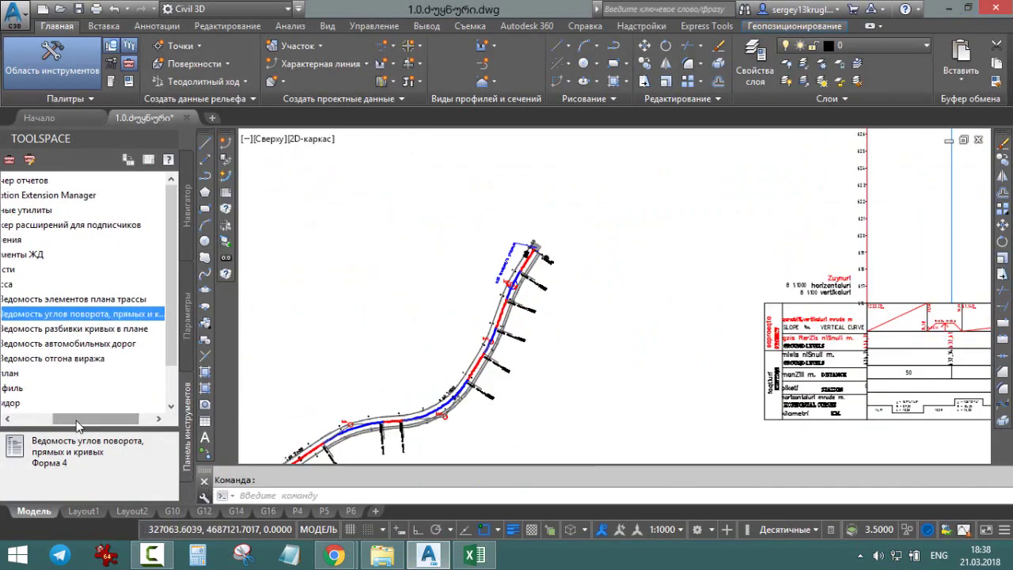
pyautogui.click(117, 301)
pyautogui.doubleClick(117, 301)
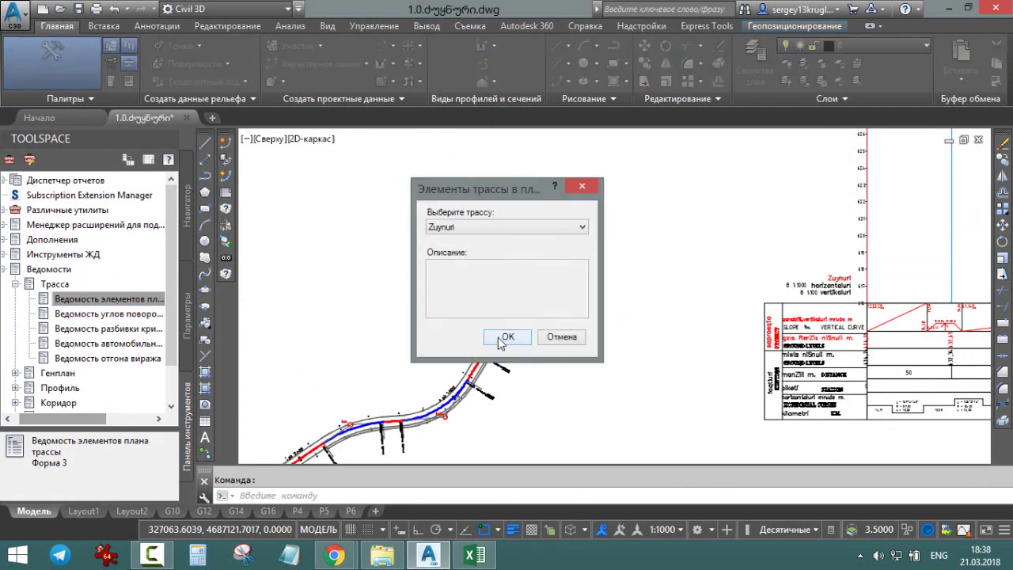
pyautogui.click(500, 339)
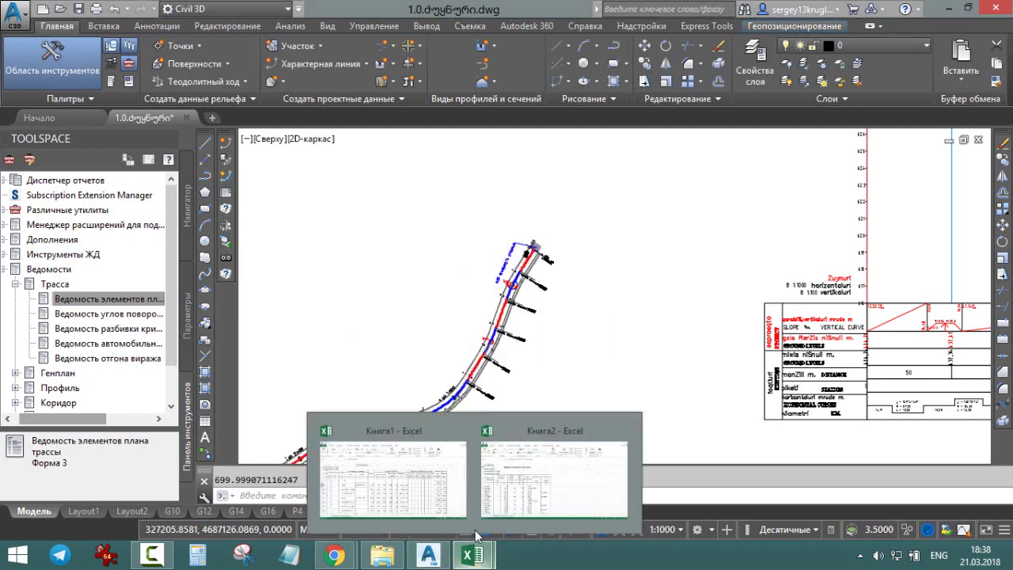
pyautogui.click(555, 504)
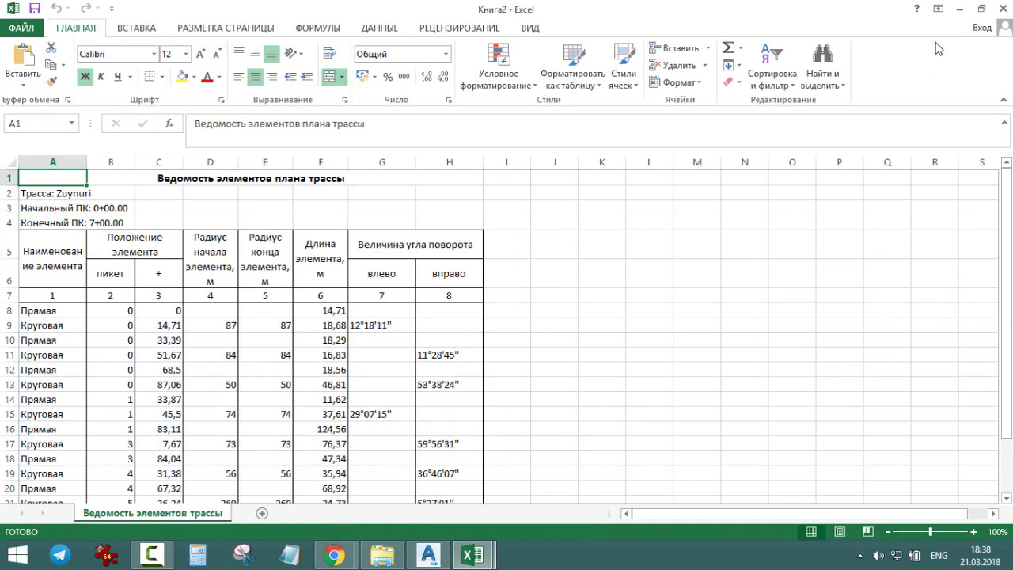
pyautogui.click(958, 14)
# Step: Zoom around the alignment start, then bring up the Книга2 workbook with the Zuynuri plan-elements report
pyautogui.scroll(3, 525, 255)
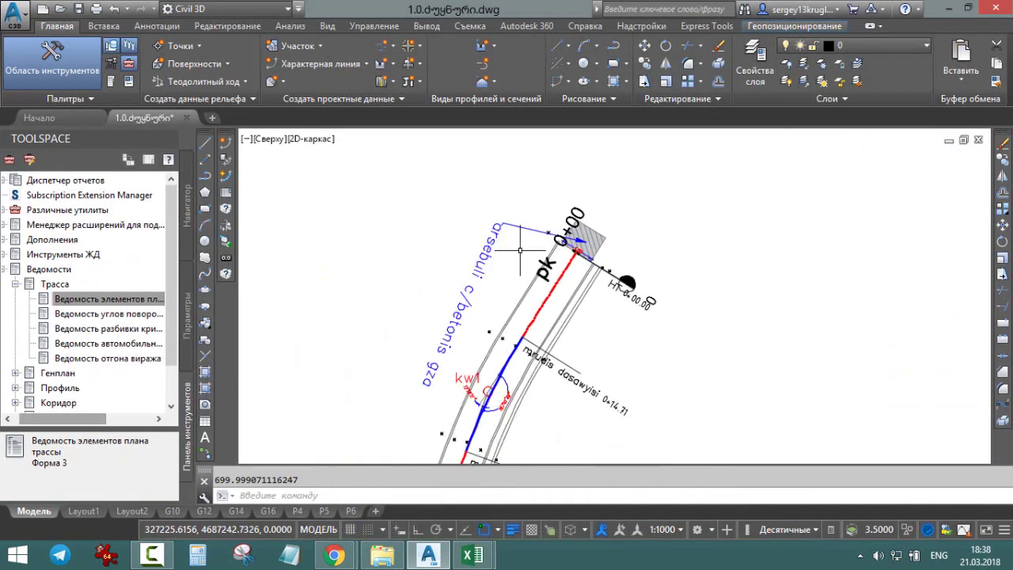
pyautogui.scroll(3, 525, 317)
pyautogui.scroll(3, 661, 160)
pyautogui.scroll(-3, 550, 339)
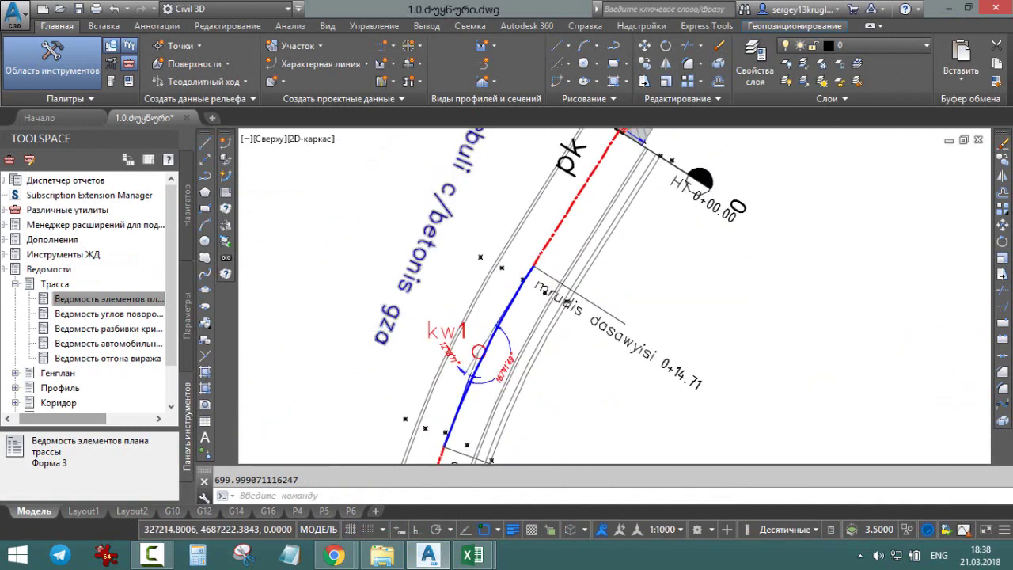
pyautogui.scroll(-3, 401, 337)
pyautogui.scroll(-3, 306, 362)
pyautogui.scroll(-2, 518, 344)
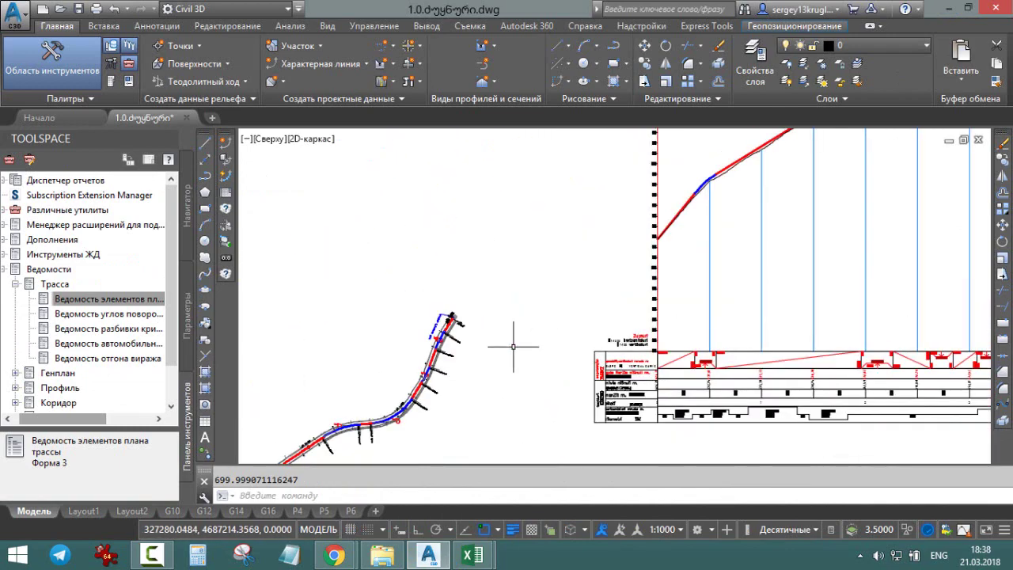
pyautogui.scroll(-2, 521, 364)
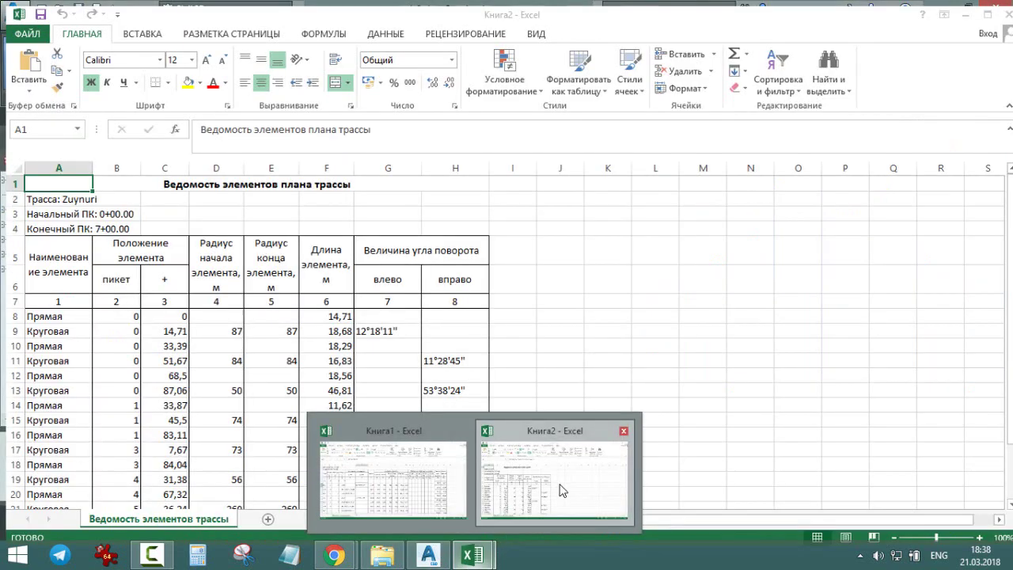
pyautogui.moveTo(473, 555)
pyautogui.click(549, 481)
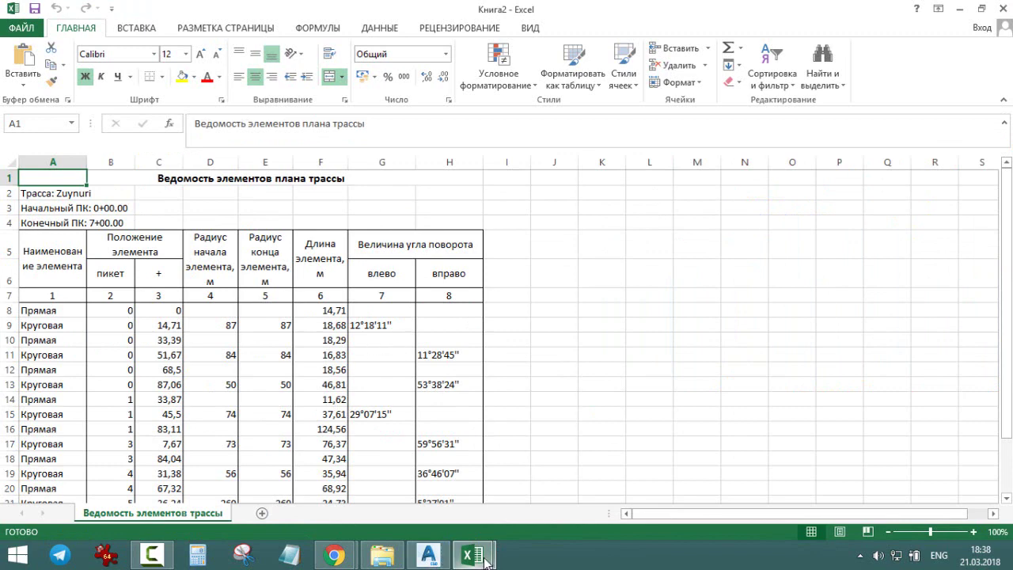
# Step: Compare the Книга1 turning-angle workbook against the Книга2 plan-elements report, then go back to Civil 3D
pyautogui.click(419, 498)
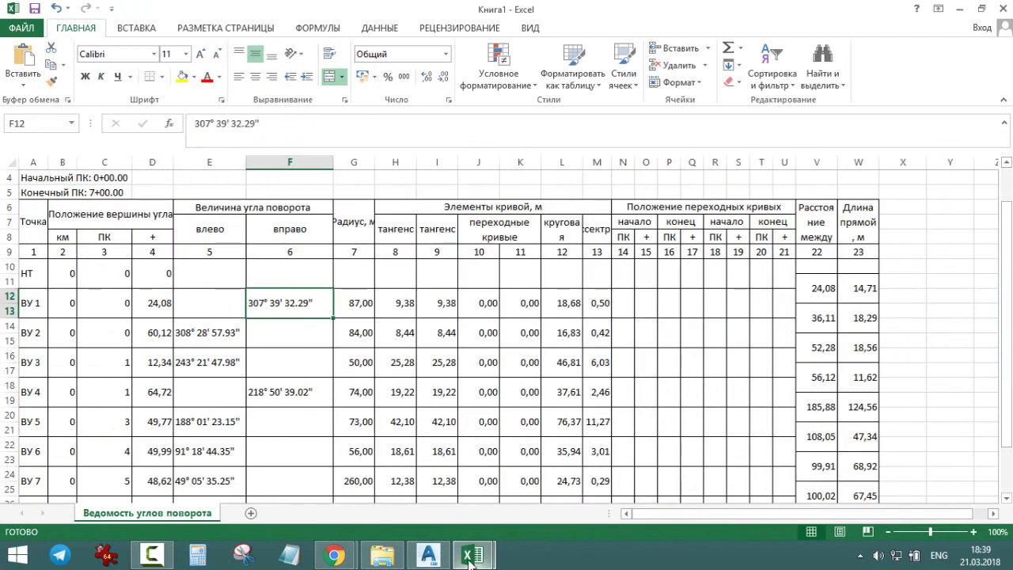
pyautogui.click(545, 488)
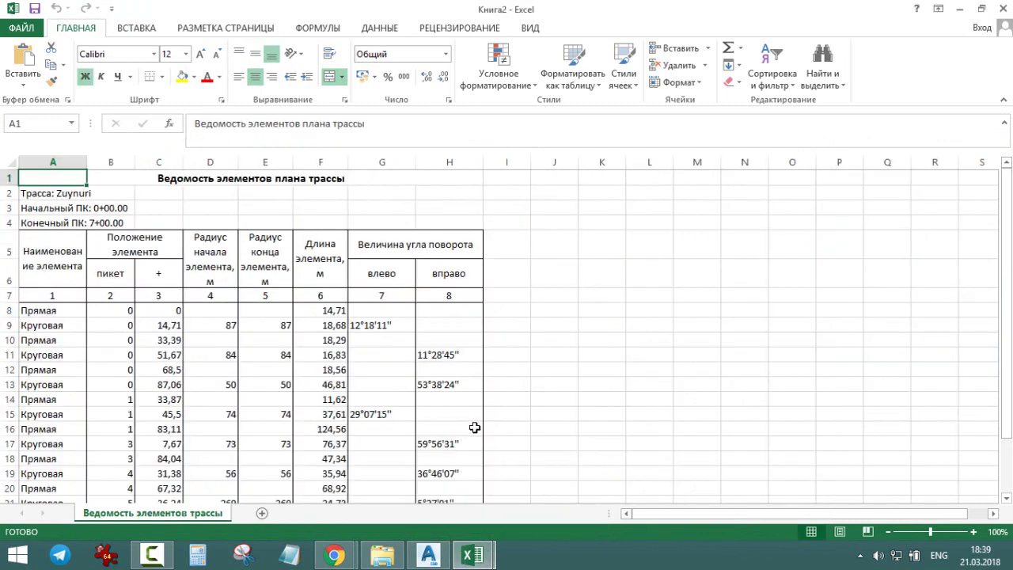
pyautogui.click(475, 558)
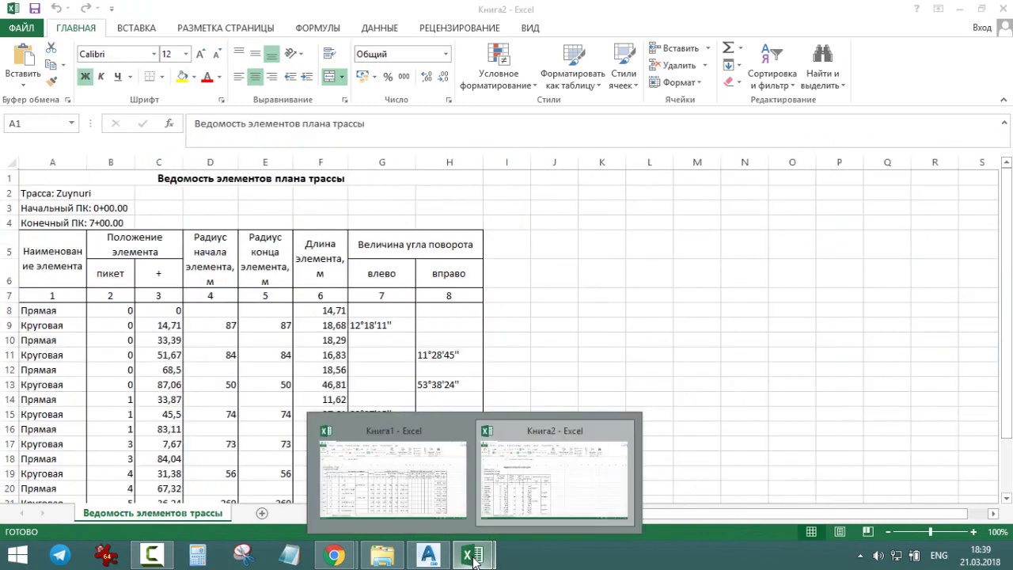
pyautogui.click(399, 475)
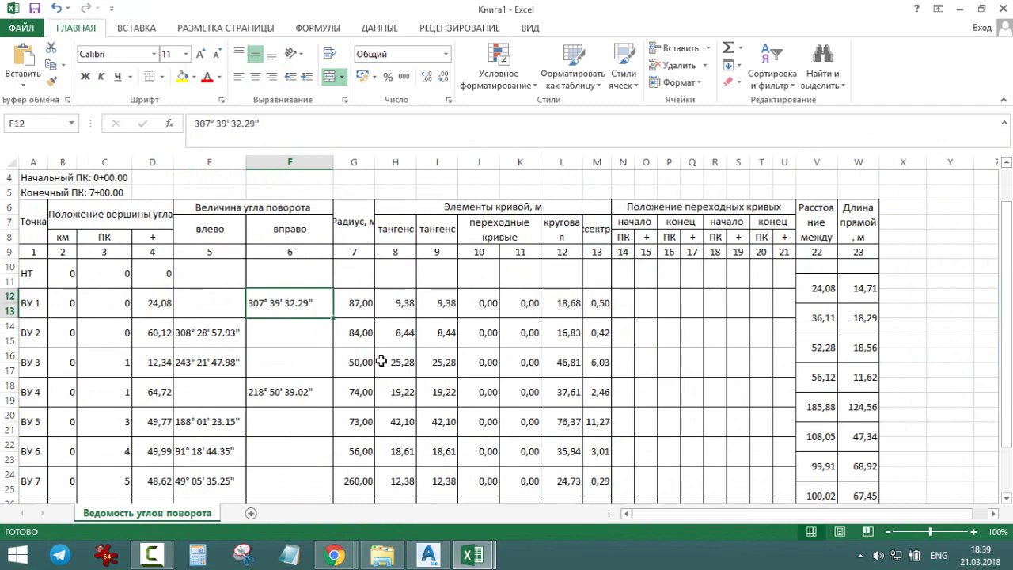
pyautogui.scroll(1, 381, 361)
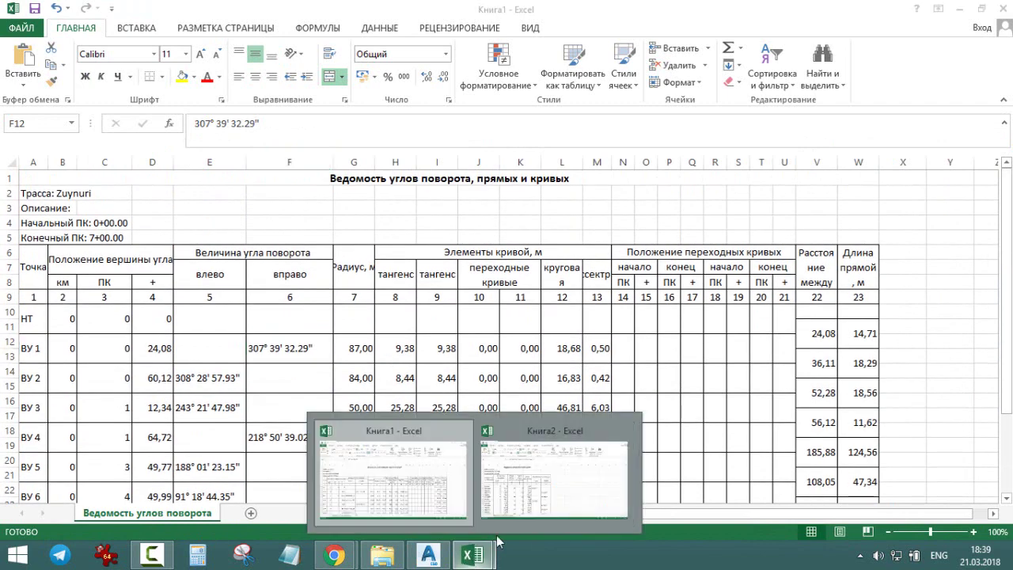
pyautogui.click(428, 556)
# Step: Zoom in on the Zuynuri alignment and start Add Alignment Labels from the Annotate ribbon
pyautogui.scroll(3, 428, 358)
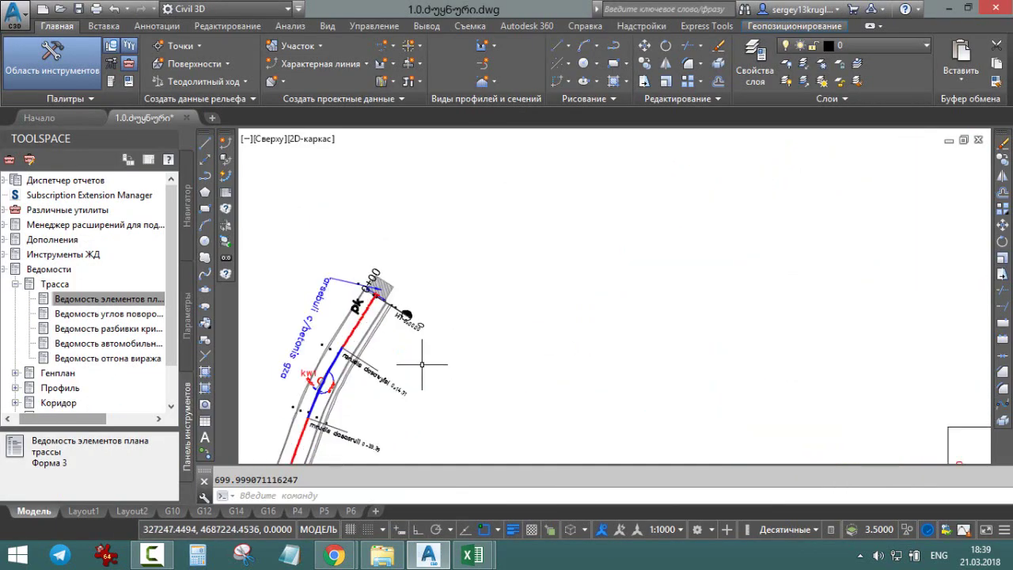
pyautogui.scroll(2, 467, 313)
pyautogui.scroll(2, 463, 277)
pyautogui.scroll(2, 428, 345)
pyautogui.scroll(-1, 428, 346)
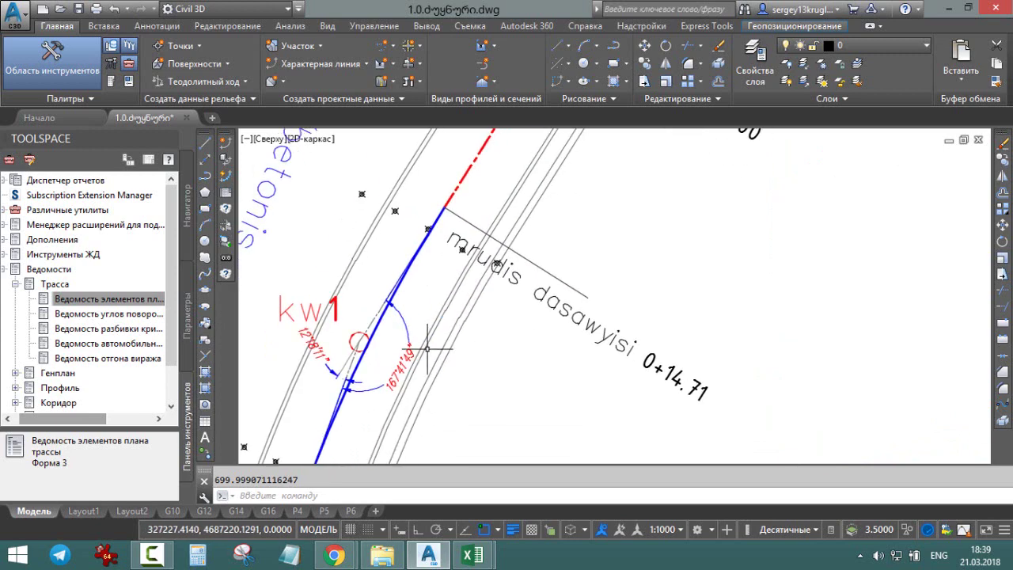
pyautogui.scroll(-2, 428, 345)
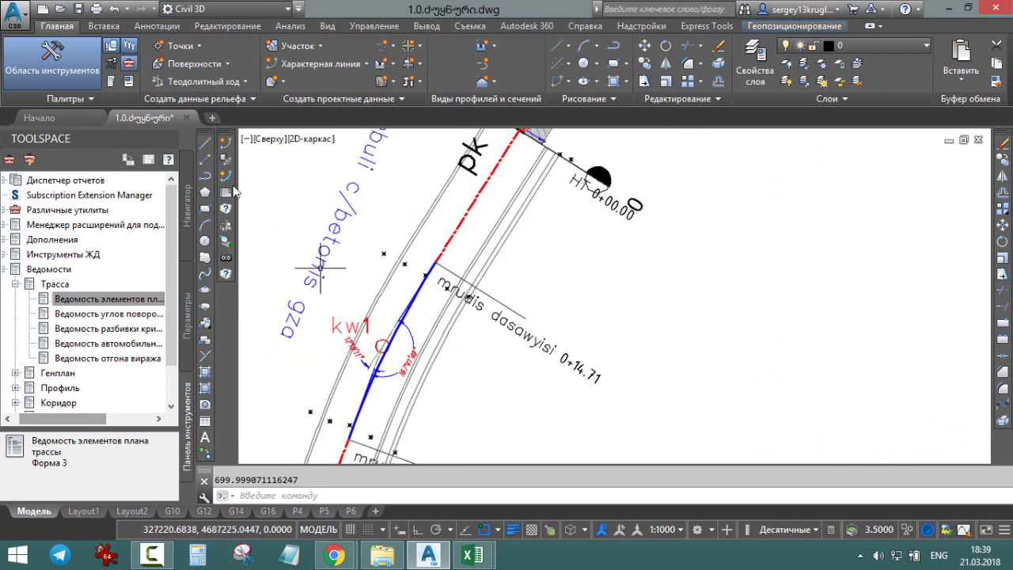
pyautogui.click(115, 27)
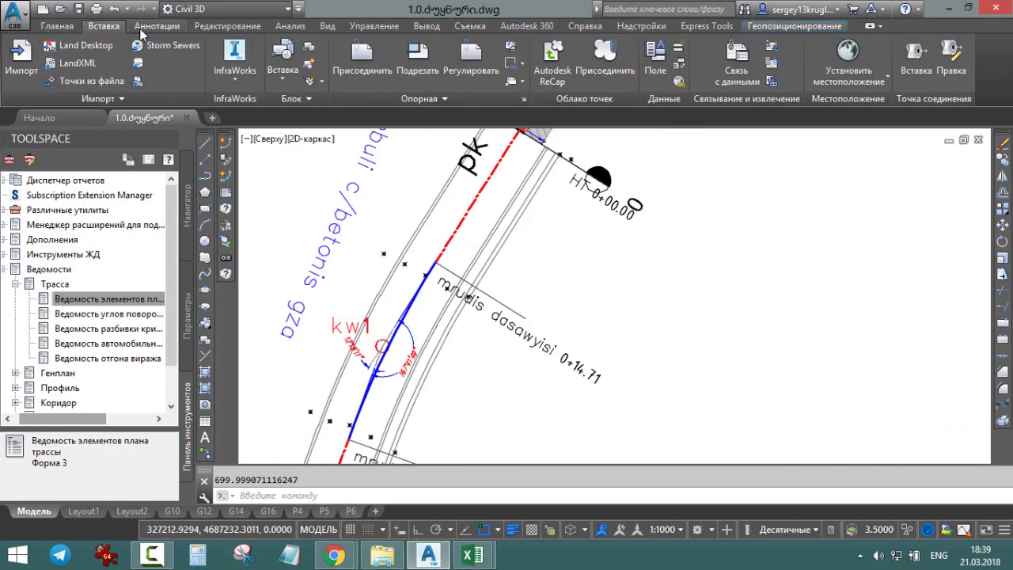
pyautogui.click(145, 30)
pyautogui.click(29, 87)
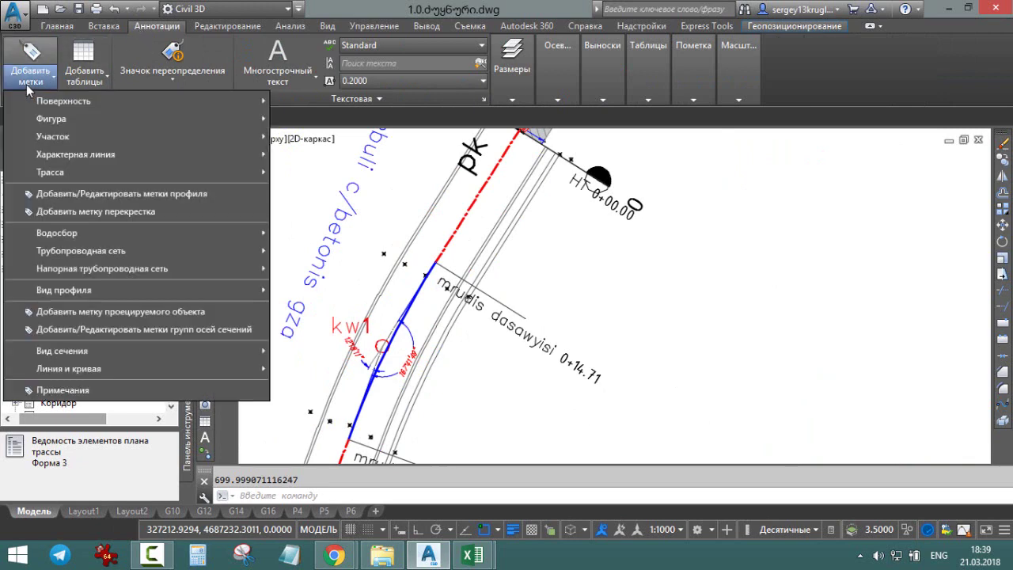
pyautogui.moveTo(50, 172)
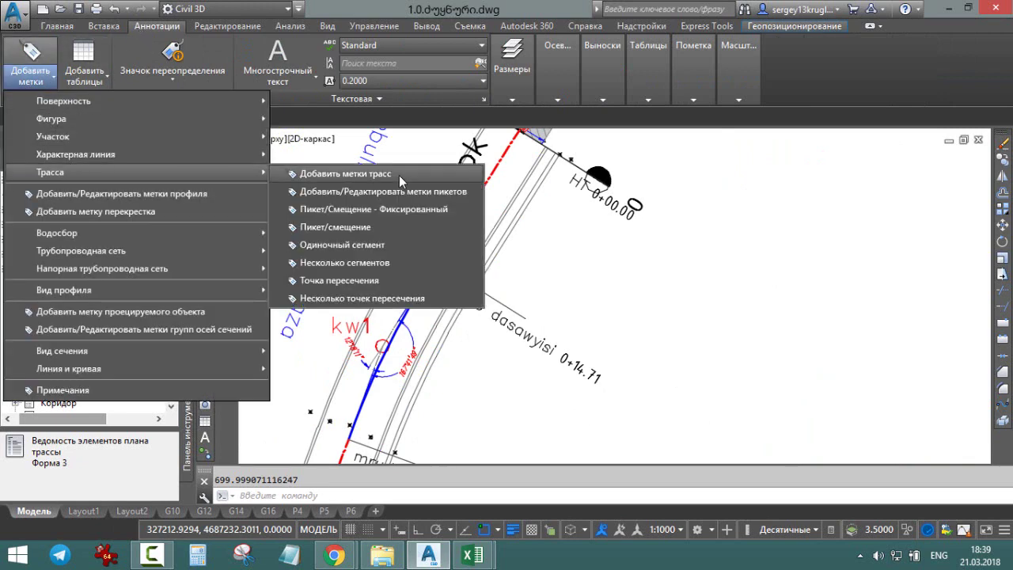
pyautogui.click(399, 174)
# Step: Label all Zuynuri alignment segments at once using the Multiple Segments label type
pyautogui.click(254, 193)
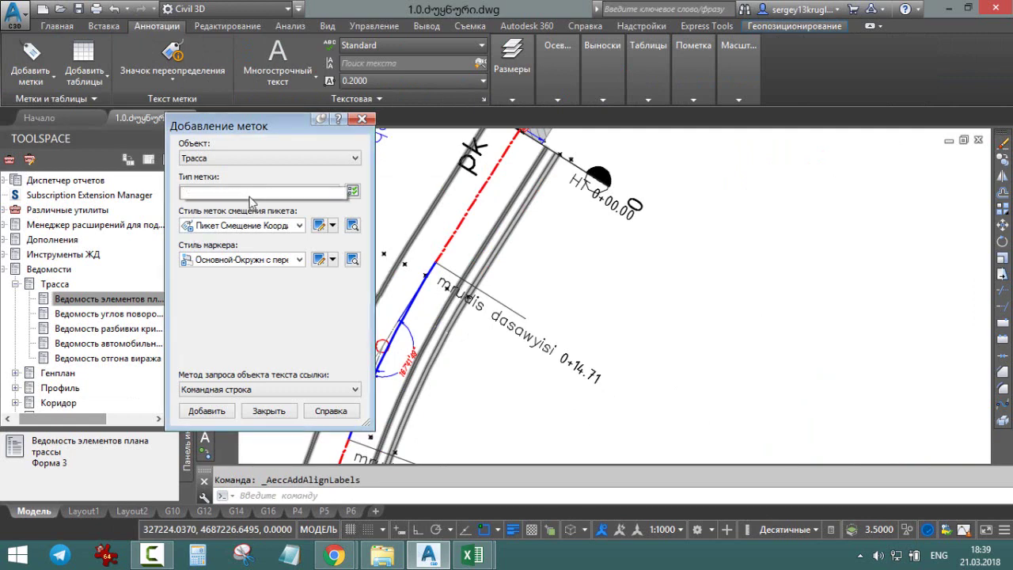
pyautogui.click(250, 235)
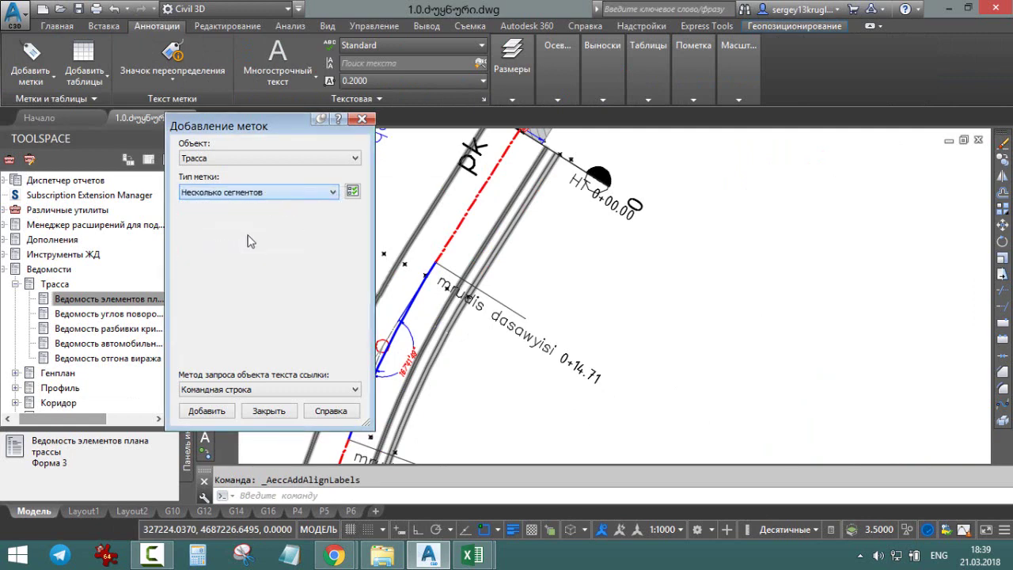
pyautogui.click(220, 418)
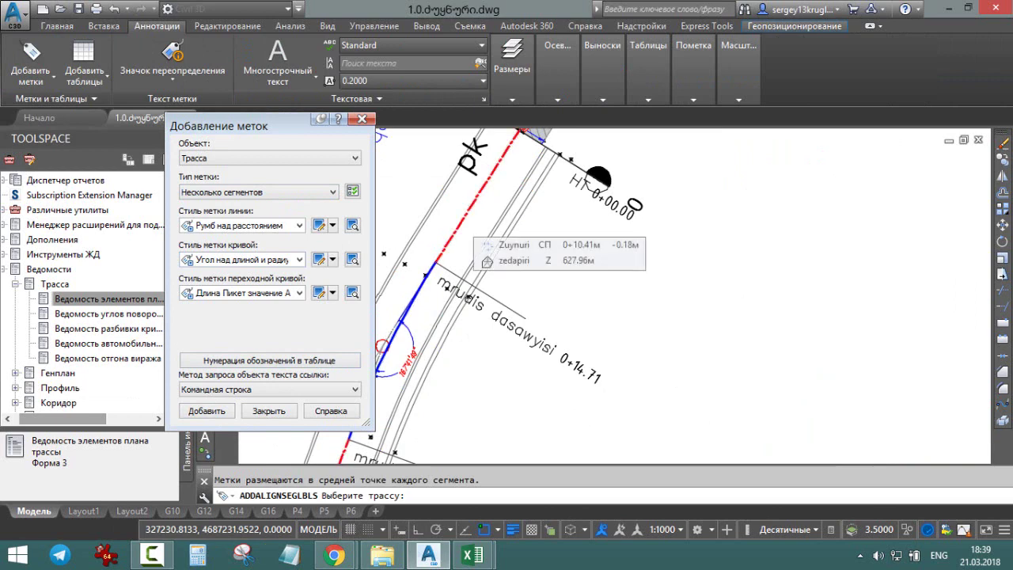
pyautogui.click(459, 227)
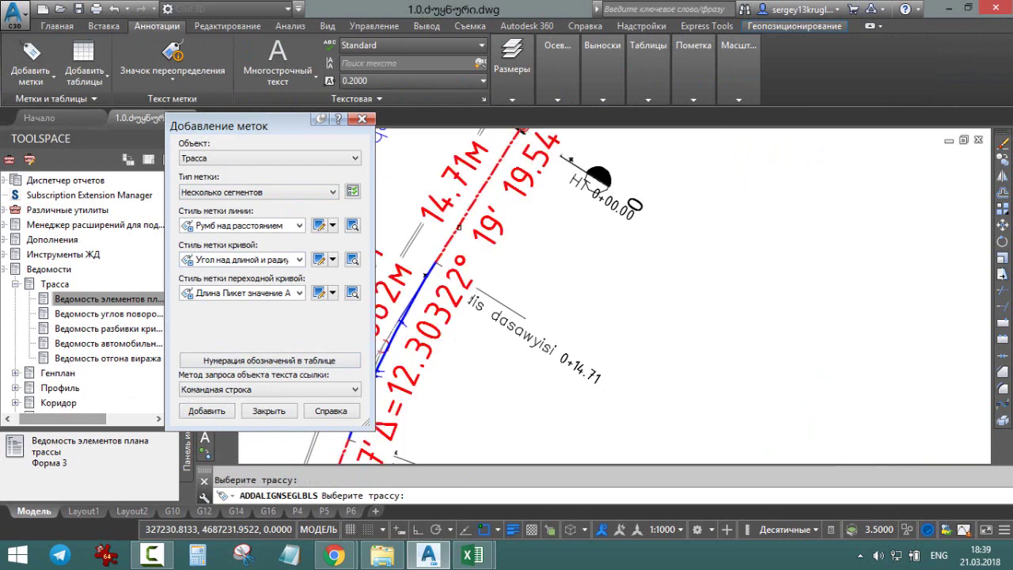
pyautogui.click(362, 120)
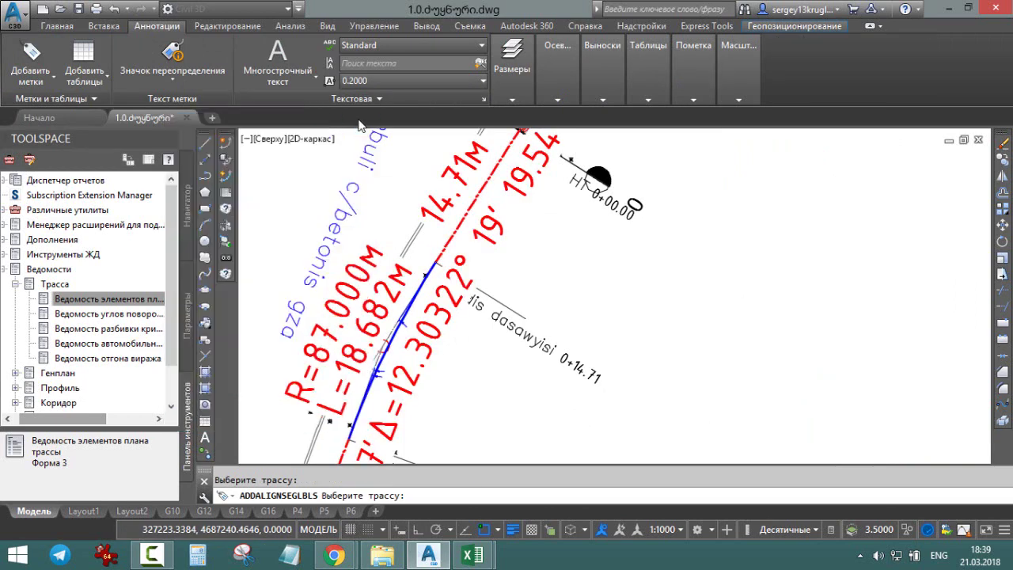
pyautogui.click(85, 84)
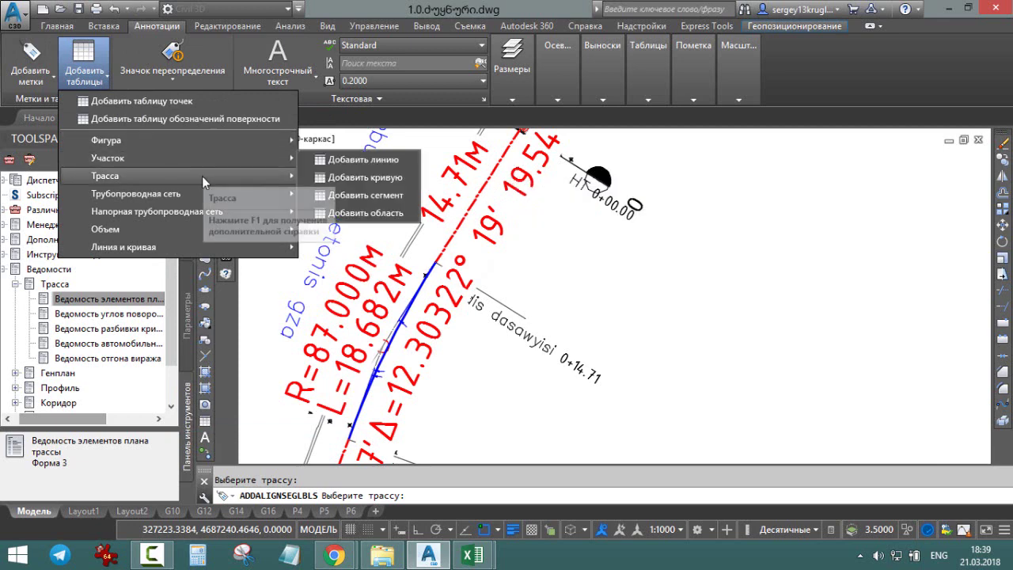
pyautogui.moveTo(190, 176)
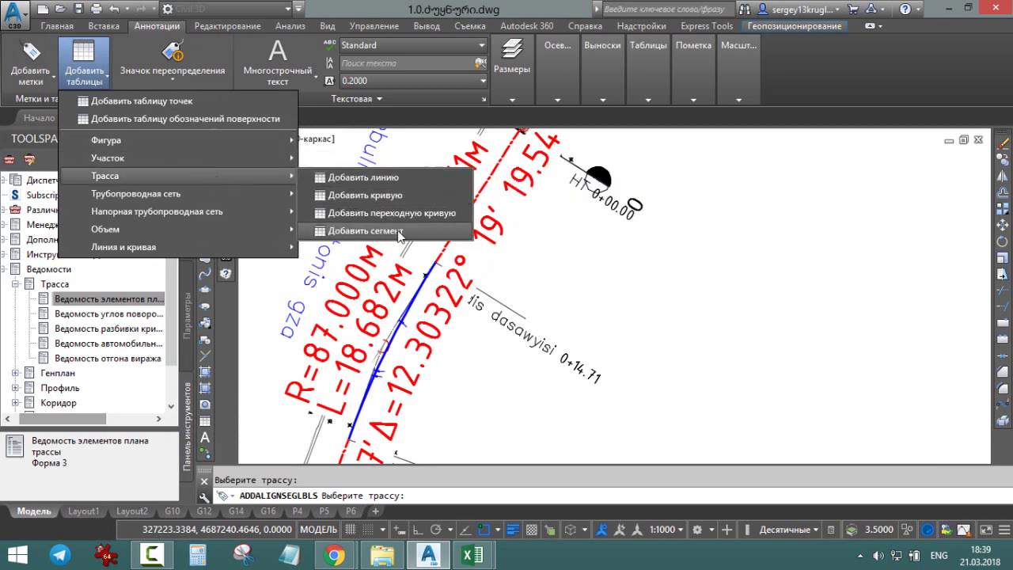
# Step: Create an alignment segment table in the 'Ведомость элементов плана трассы' style, without splitting it
pyautogui.click(400, 231)
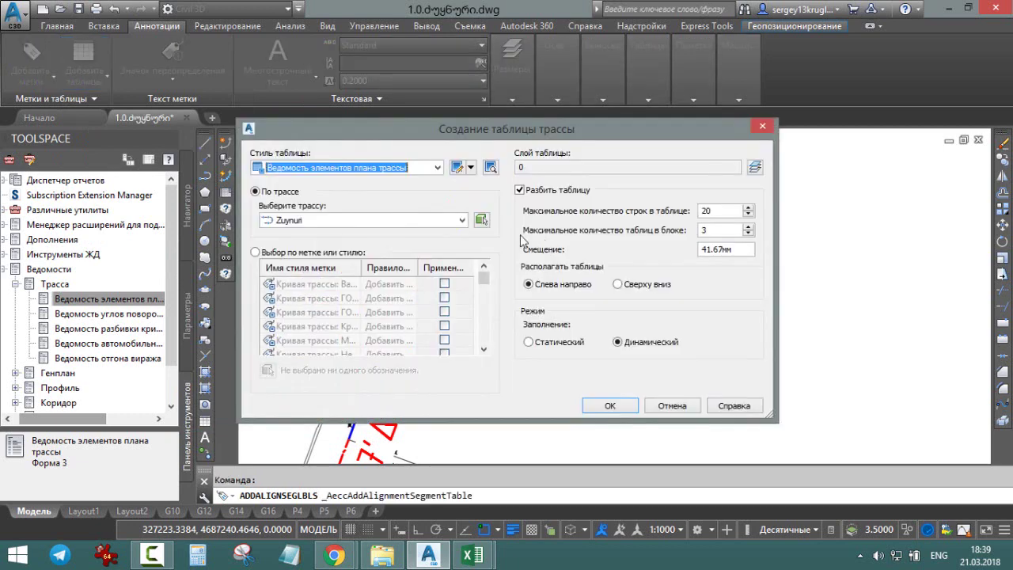
pyautogui.click(437, 168)
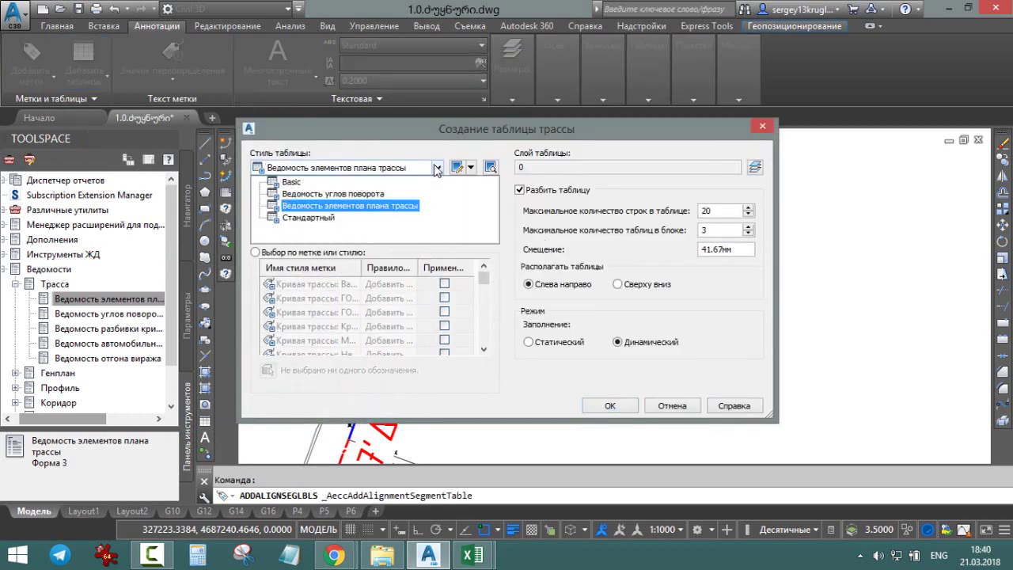
pyautogui.click(410, 207)
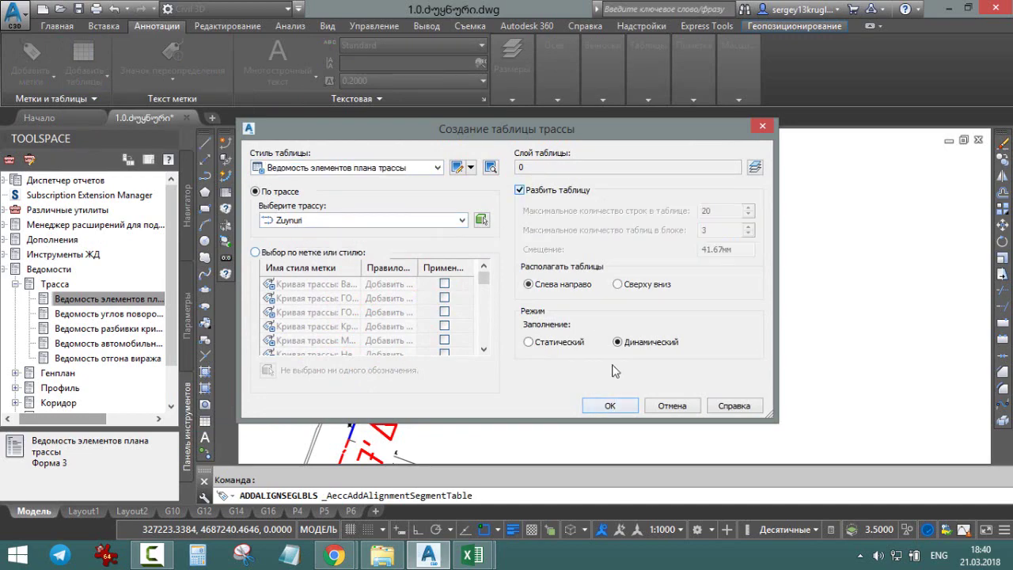
pyautogui.press('space')
pyautogui.click(610, 406)
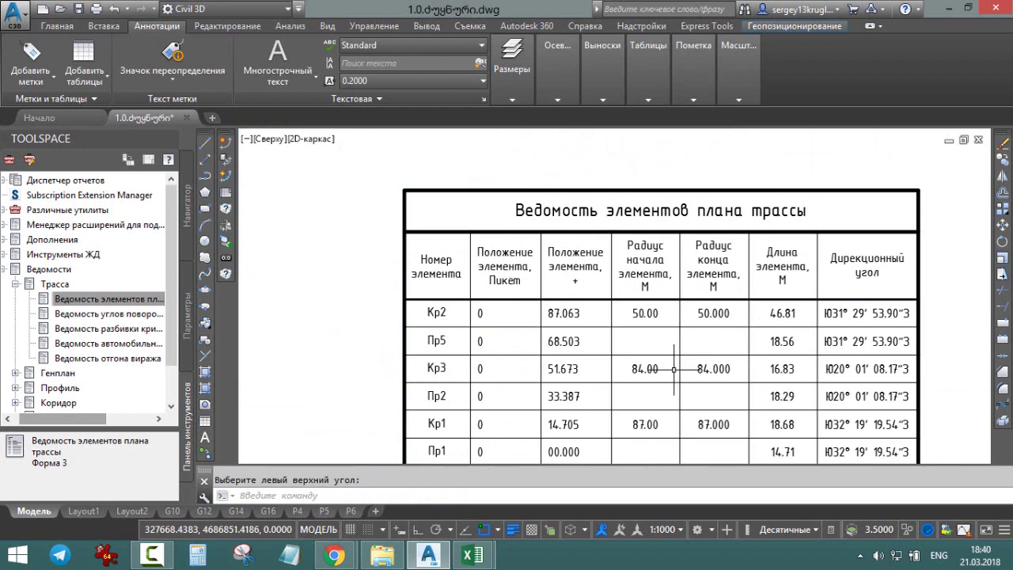
# Step: Change the table's style to 'Ведомость углов поворота' in Table Properties
pyautogui.scroll(-2, 674, 369)
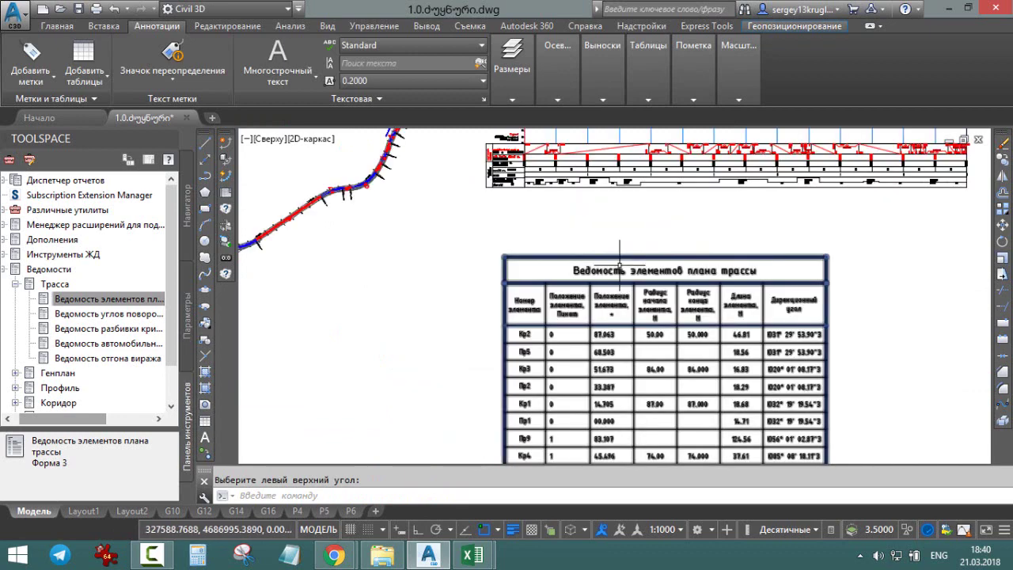
pyautogui.rightClick(602, 237)
pyautogui.click(685, 388)
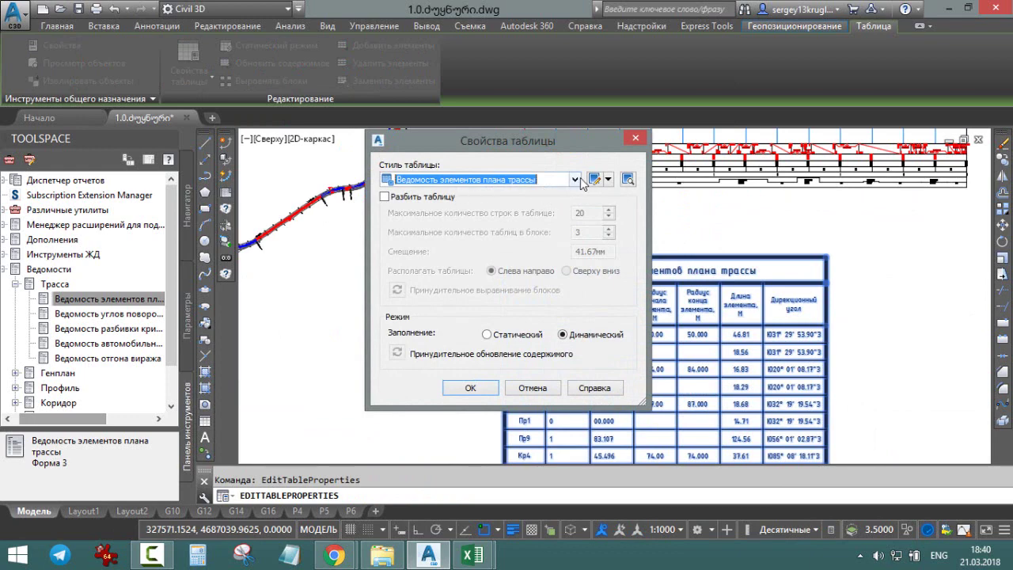
pyautogui.click(583, 180)
pyautogui.click(428, 213)
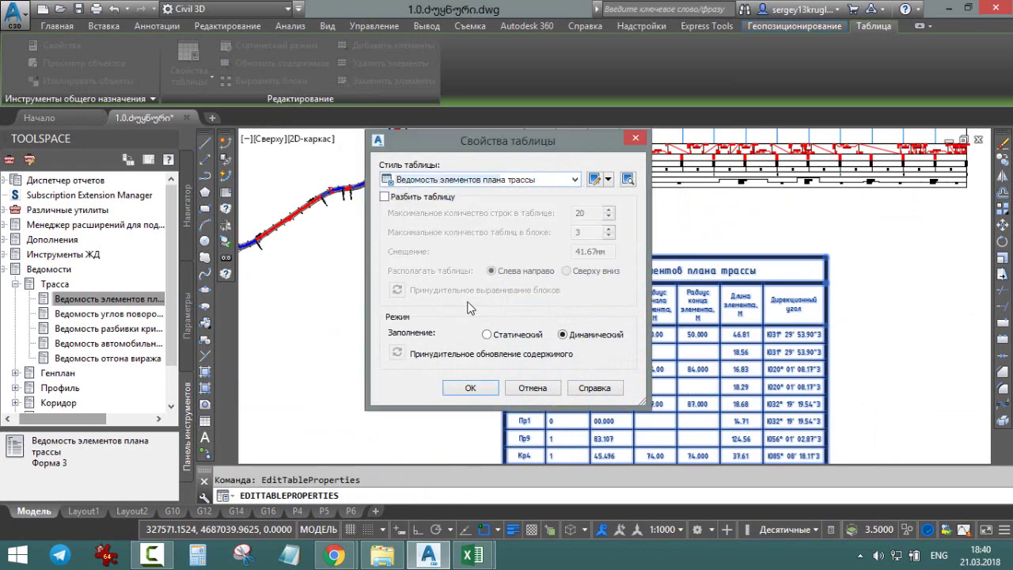
pyautogui.click(469, 389)
pyautogui.scroll(6, 598, 259)
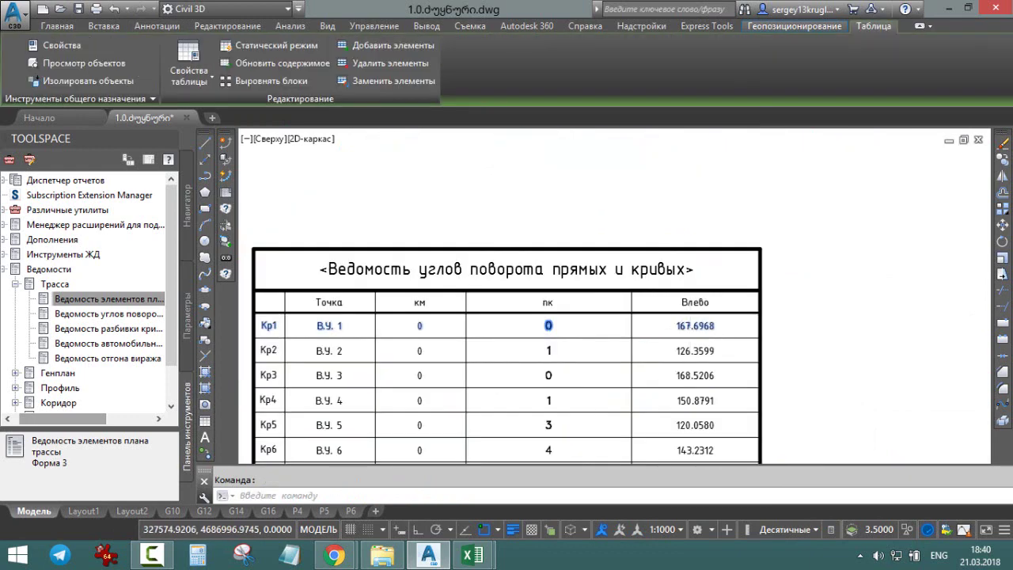
pyautogui.rightClick(688, 331)
# Step: In the table style, set the curve row's Влево angle field to degrees-minutes-seconds format
pyautogui.click(777, 196)
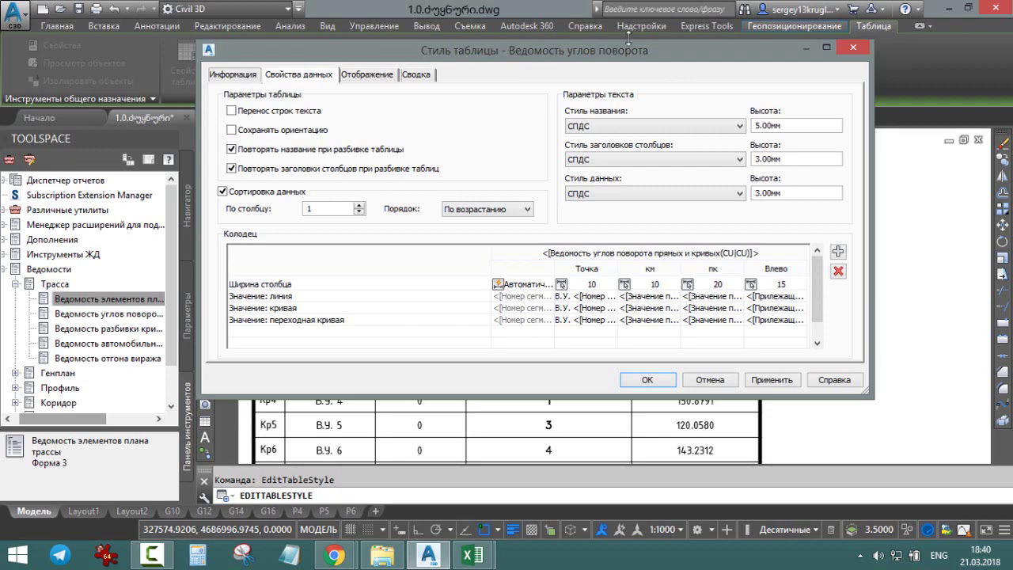
pyautogui.moveTo(598, 50); pyautogui.dragTo(467, 26)
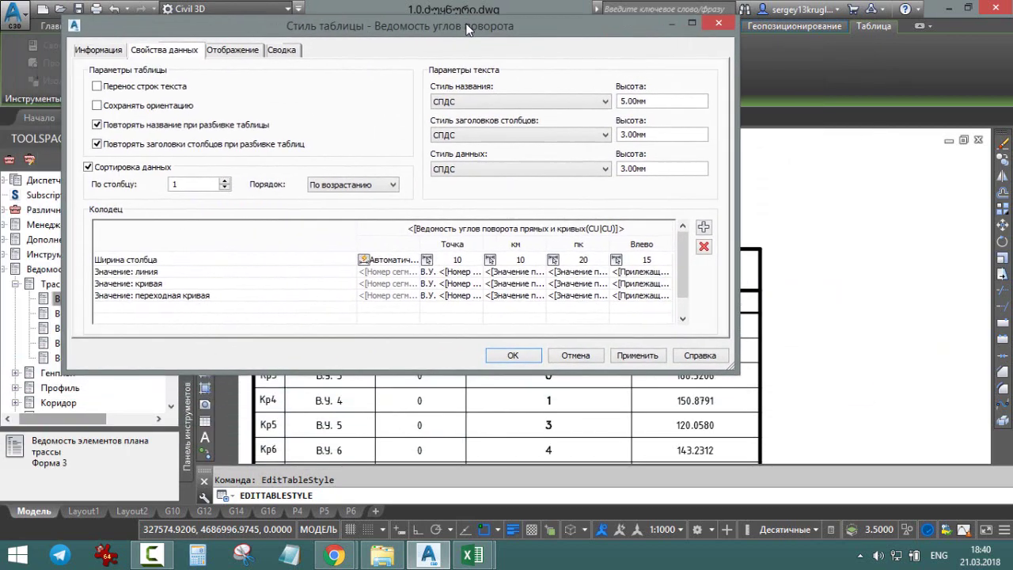
pyautogui.click(171, 284)
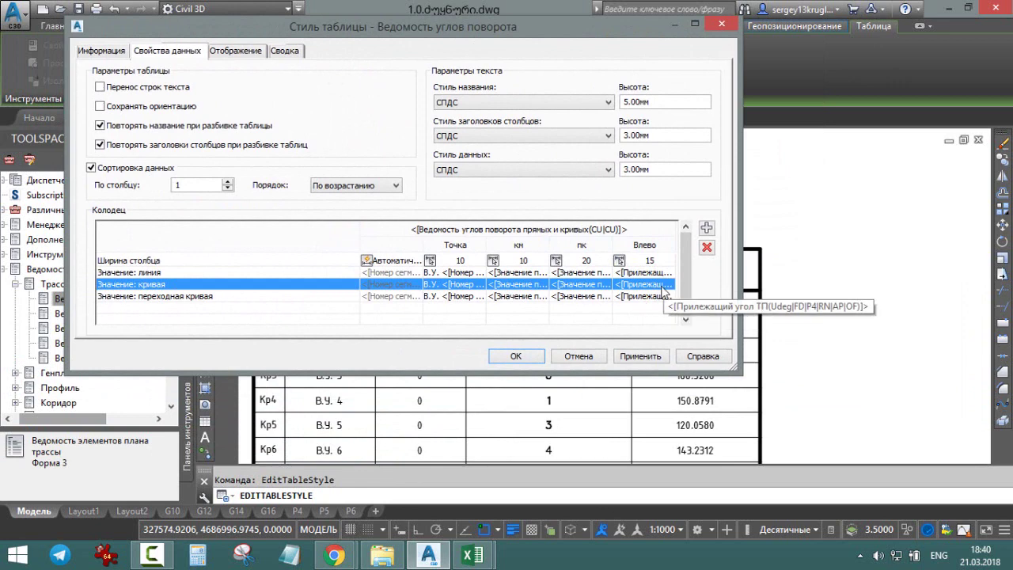
pyautogui.doubleClick(663, 285)
pyautogui.click(522, 225)
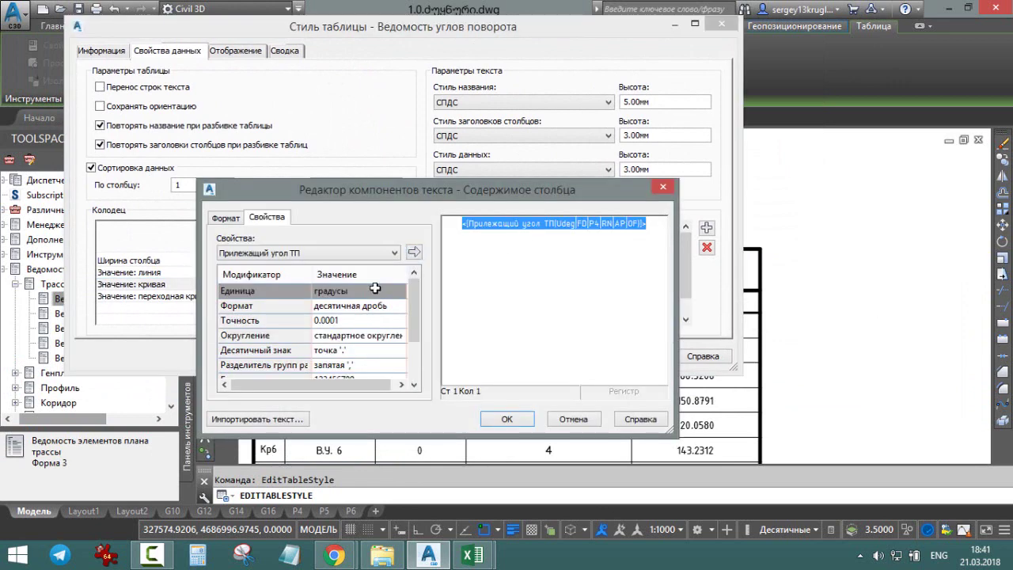
pyautogui.click(378, 293)
pyautogui.click(380, 293)
pyautogui.click(378, 306)
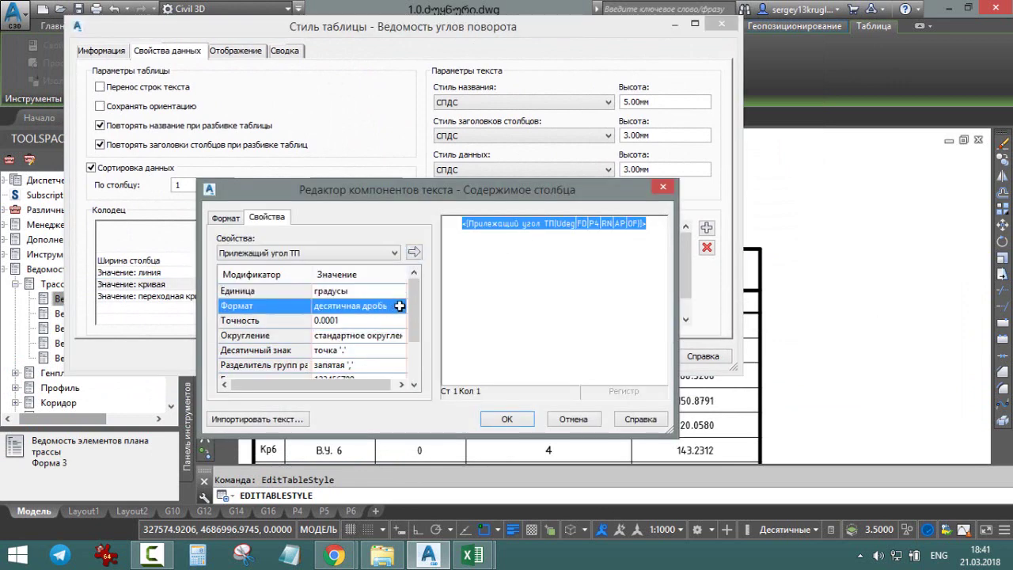
pyautogui.click(394, 305)
pyautogui.scroll(1, 394, 307)
pyautogui.click(377, 332)
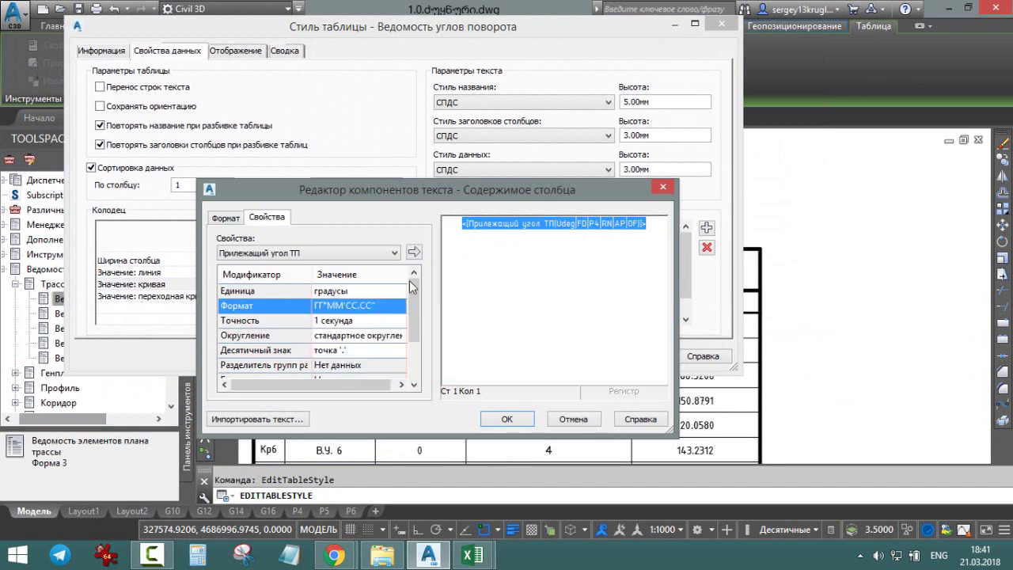
pyautogui.click(506, 419)
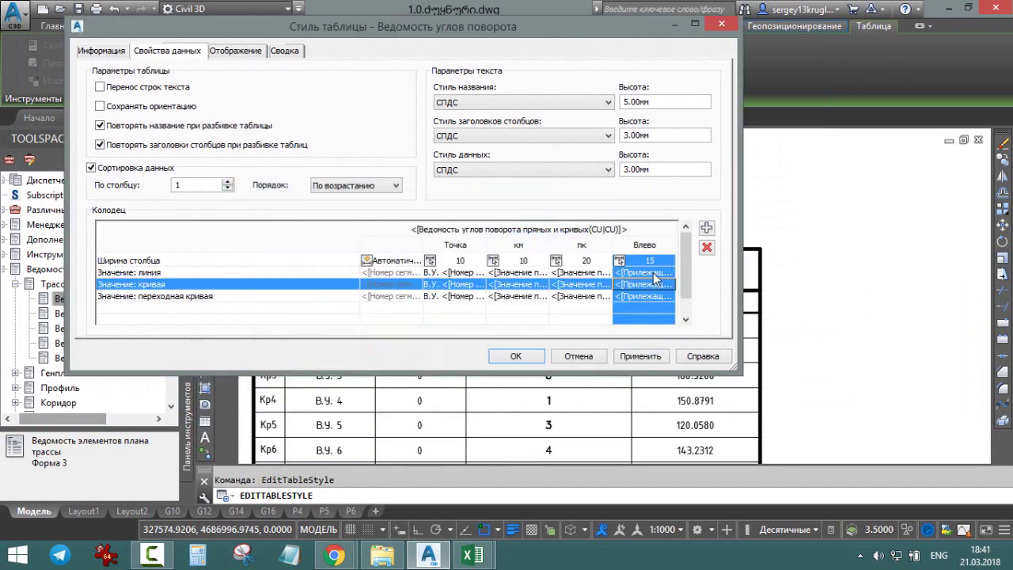
# Step: Empty the Влево cells for the line and transition rows and apply the style changes
pyautogui.doubleClick(653, 272)
pyautogui.moveTo(653, 224); pyautogui.dragTo(304, 232)
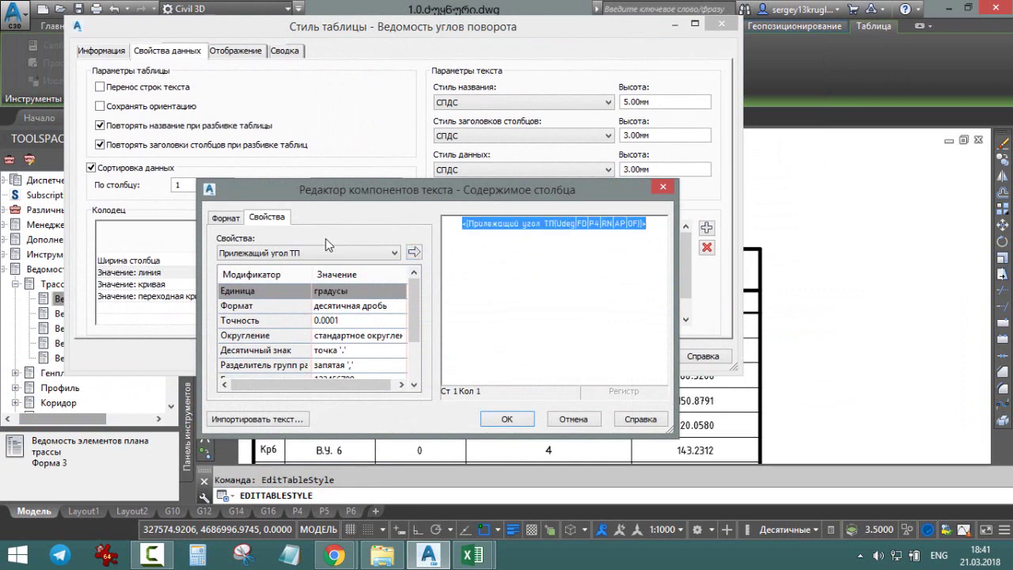
pyautogui.press('Delete')
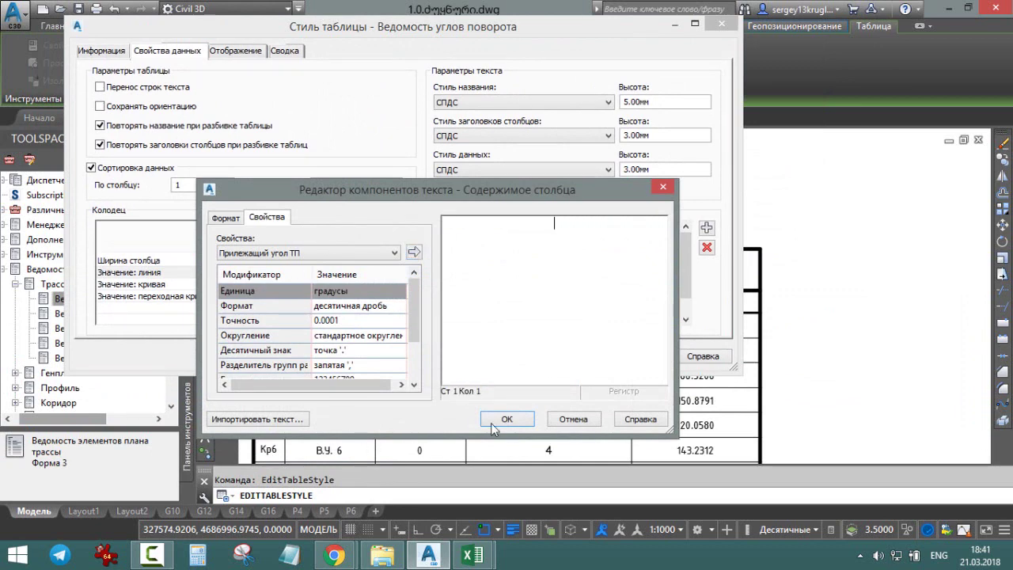
pyautogui.click(507, 421)
pyautogui.doubleClick(631, 293)
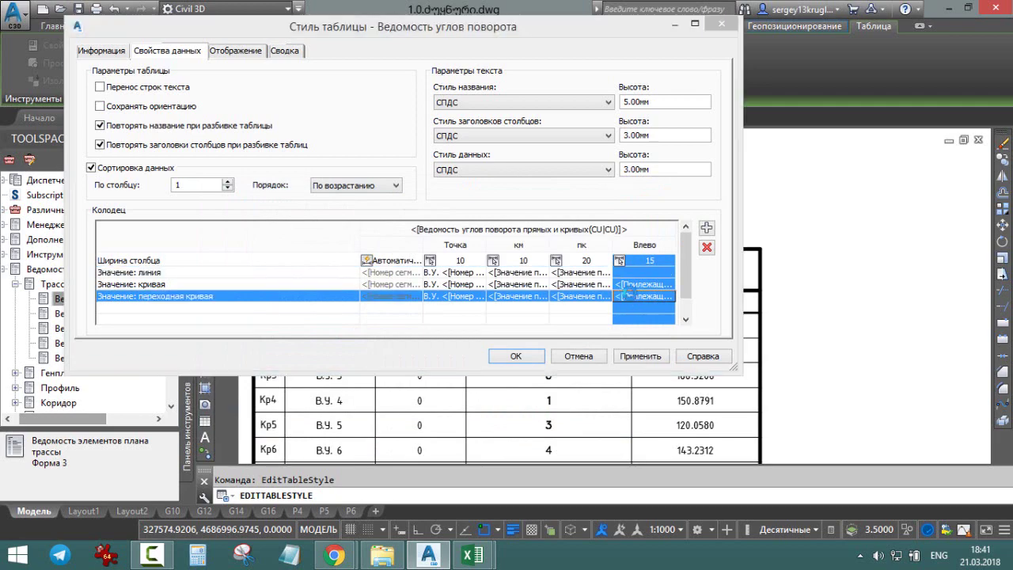
pyautogui.click(607, 229)
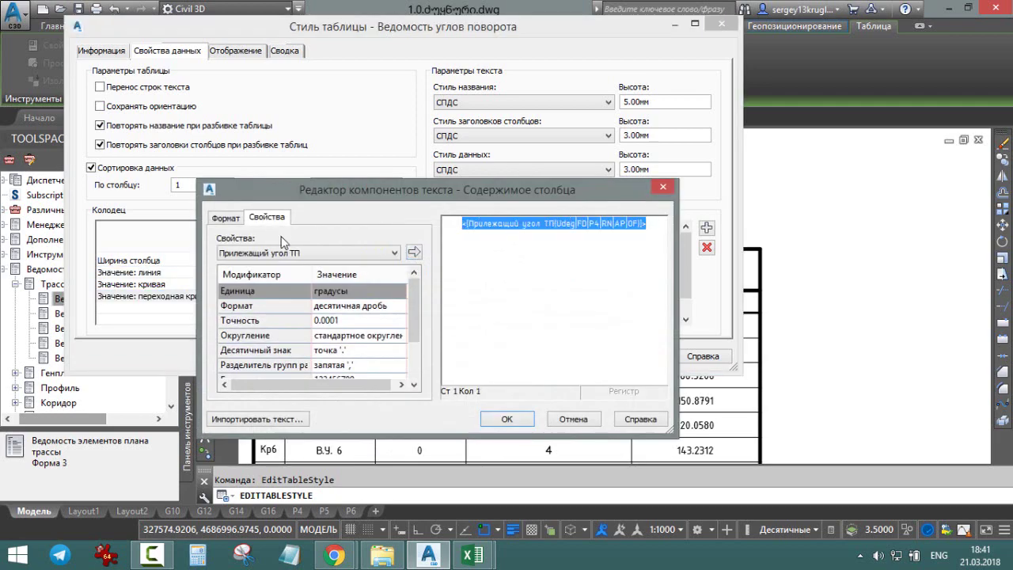
pyautogui.press('Delete')
pyautogui.click(502, 419)
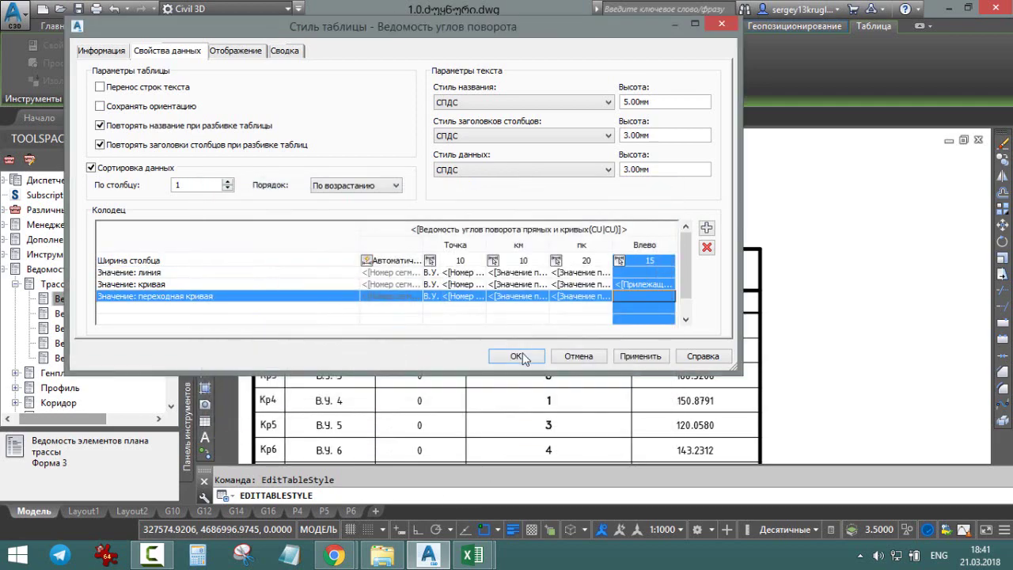
pyautogui.click(524, 355)
pyautogui.scroll(2, 684, 317)
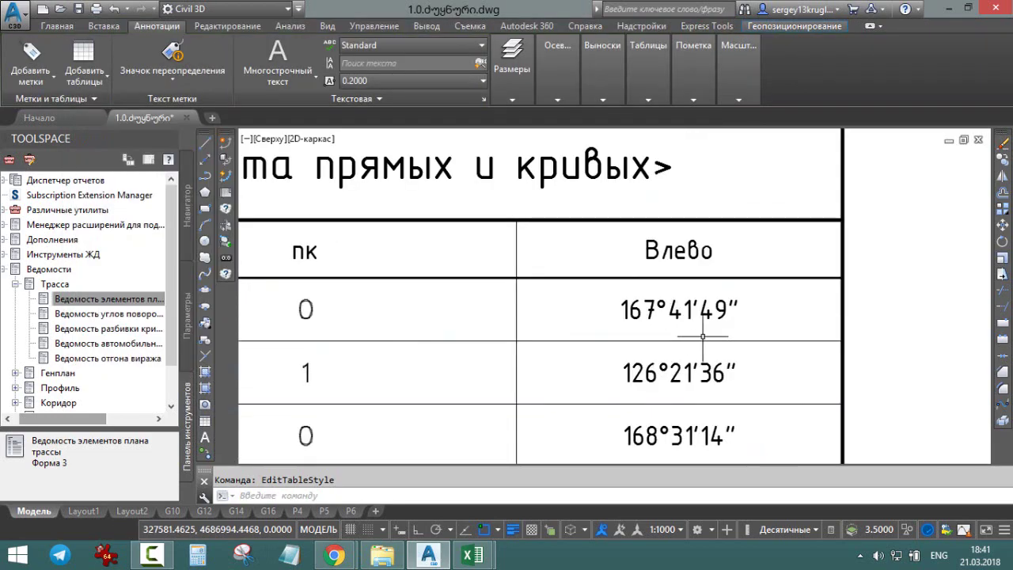
pyautogui.click(684, 315)
# Step: Replace the curve Влево field with Дельта-угол in DMS, showing 12°18'11", 53°38'24", etc
pyautogui.rightClick(684, 315)
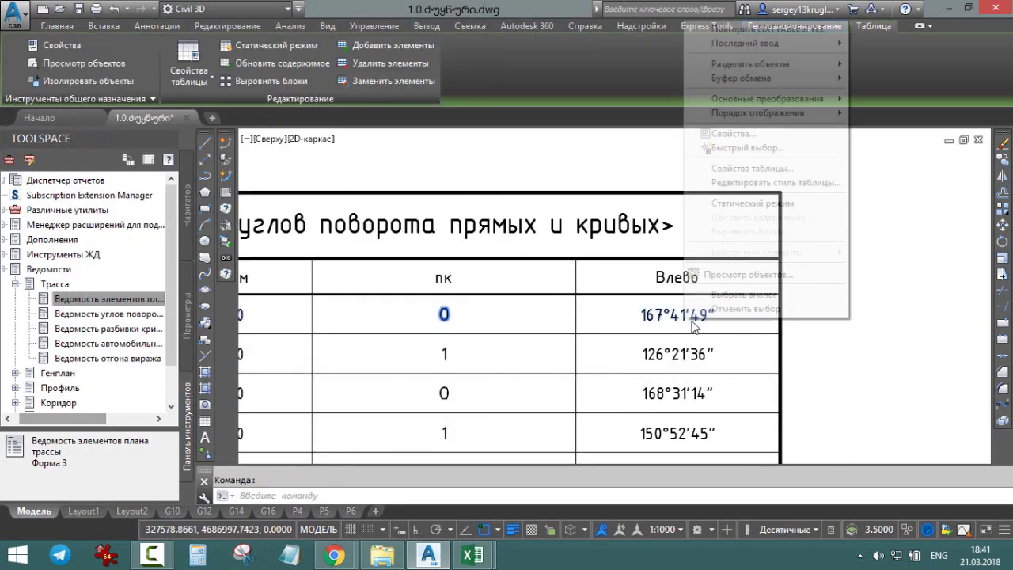
pyautogui.click(800, 187)
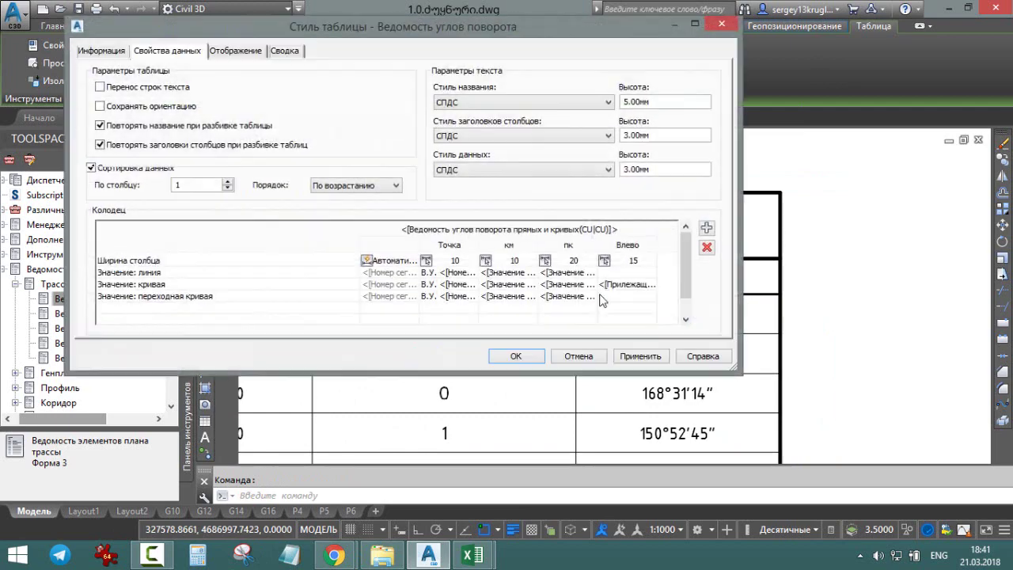
pyautogui.click(652, 287)
pyautogui.doubleClick(654, 294)
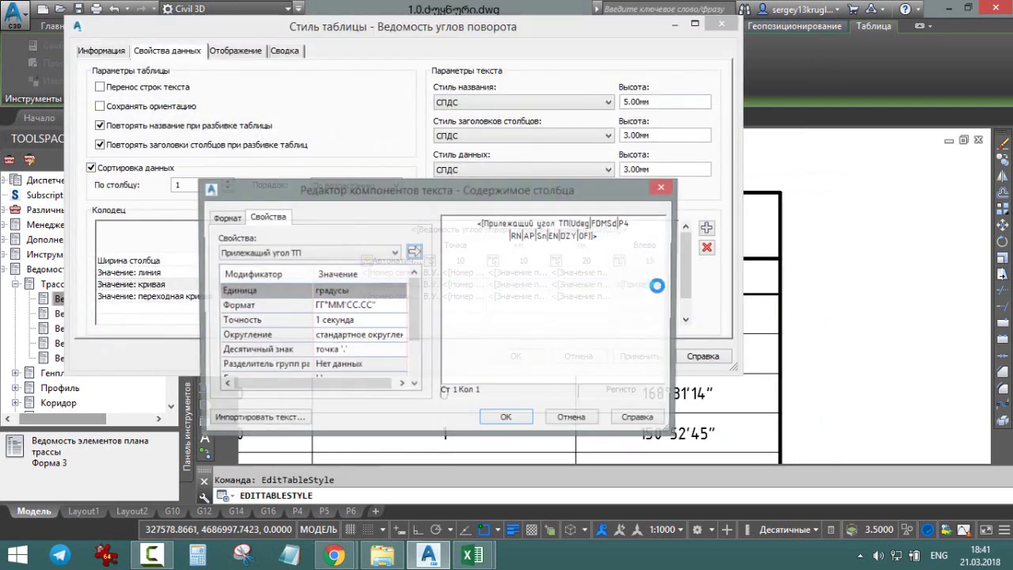
pyautogui.doubleClick(580, 236)
pyautogui.click(347, 253)
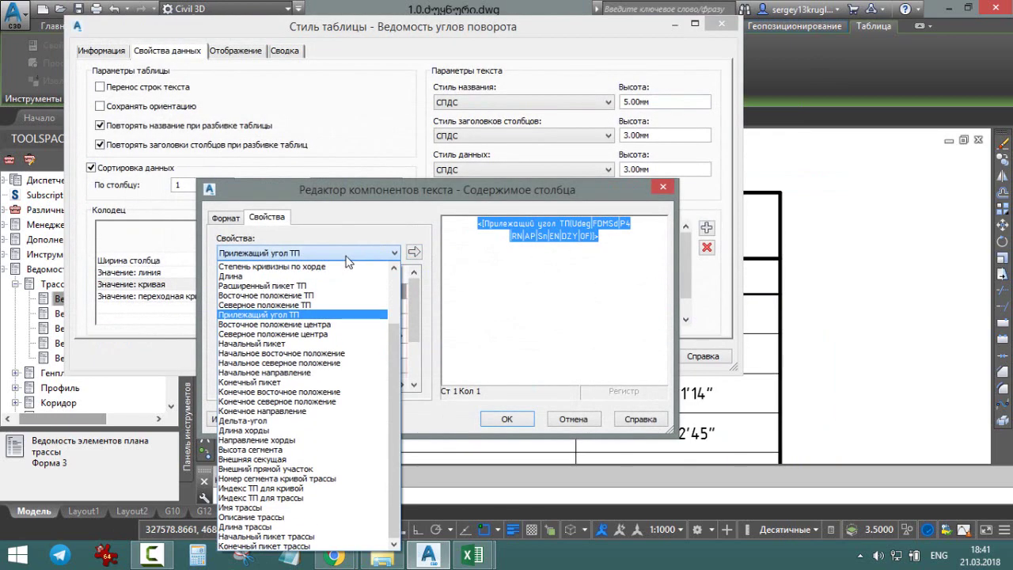
pyautogui.click(317, 421)
pyautogui.click(335, 305)
pyautogui.click(335, 306)
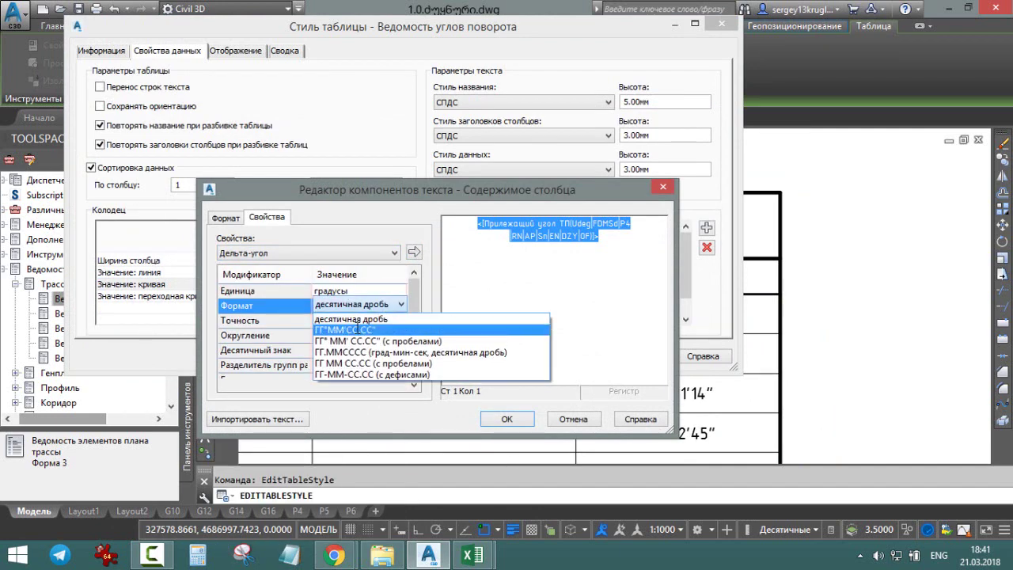
pyautogui.click(444, 329)
pyautogui.click(415, 252)
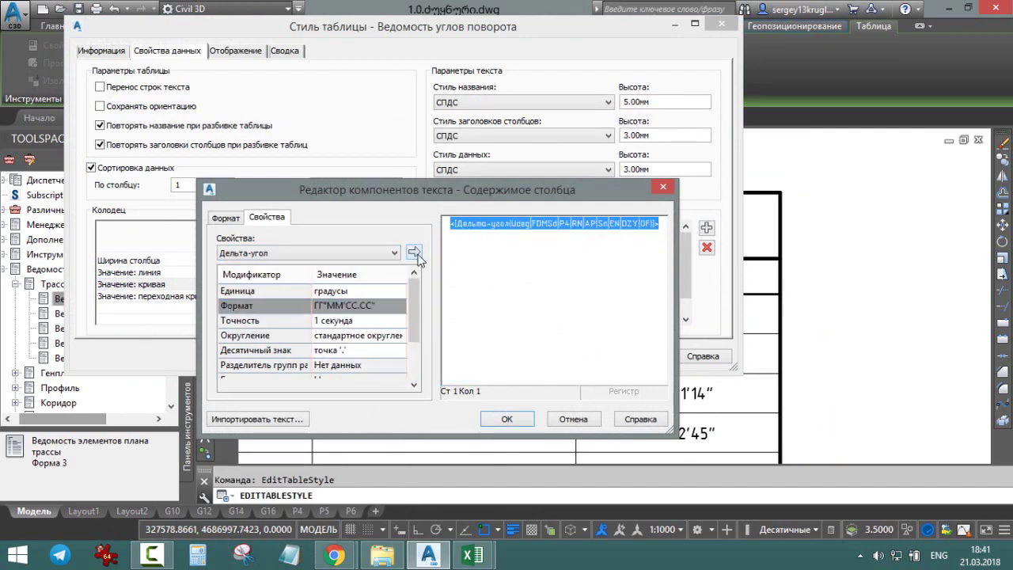
pyautogui.click(524, 415)
pyautogui.click(523, 358)
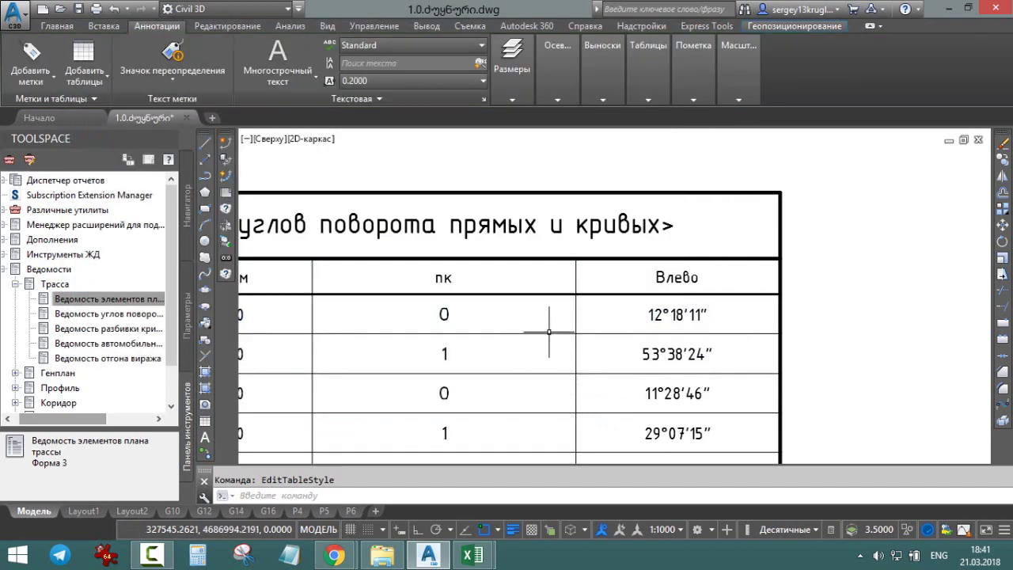